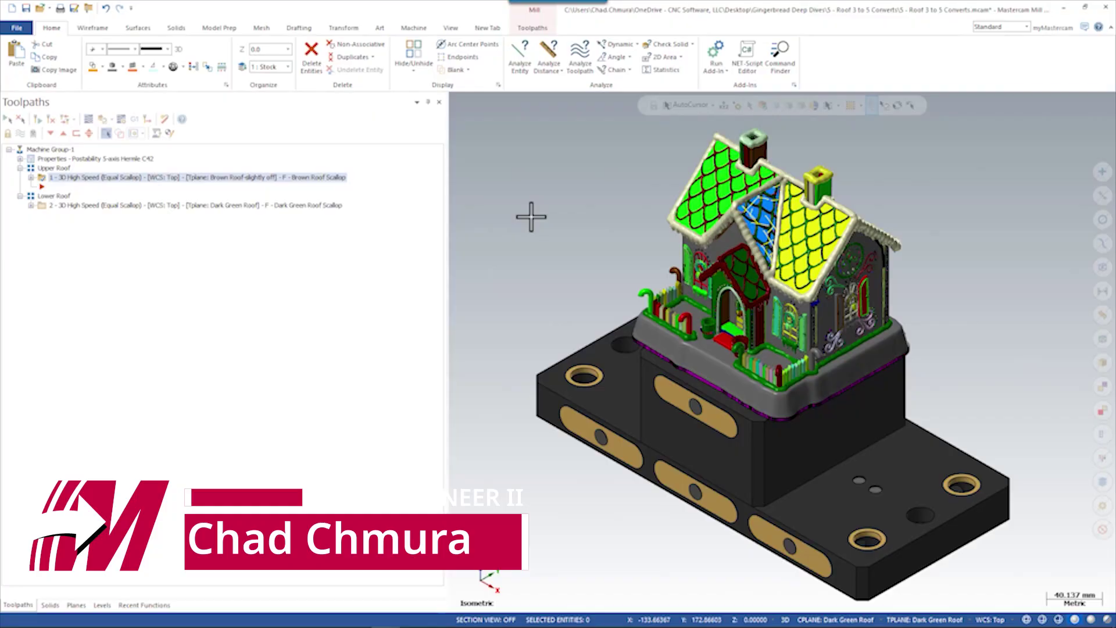
Compare the upper and lower roof Equal Scallop toolpaths on the house model, then examine the upper roof toolpath up close
{"action": "scroll", "coordinate": [800, 216], "scroll_direction": "up", "scroll_amount": 6}
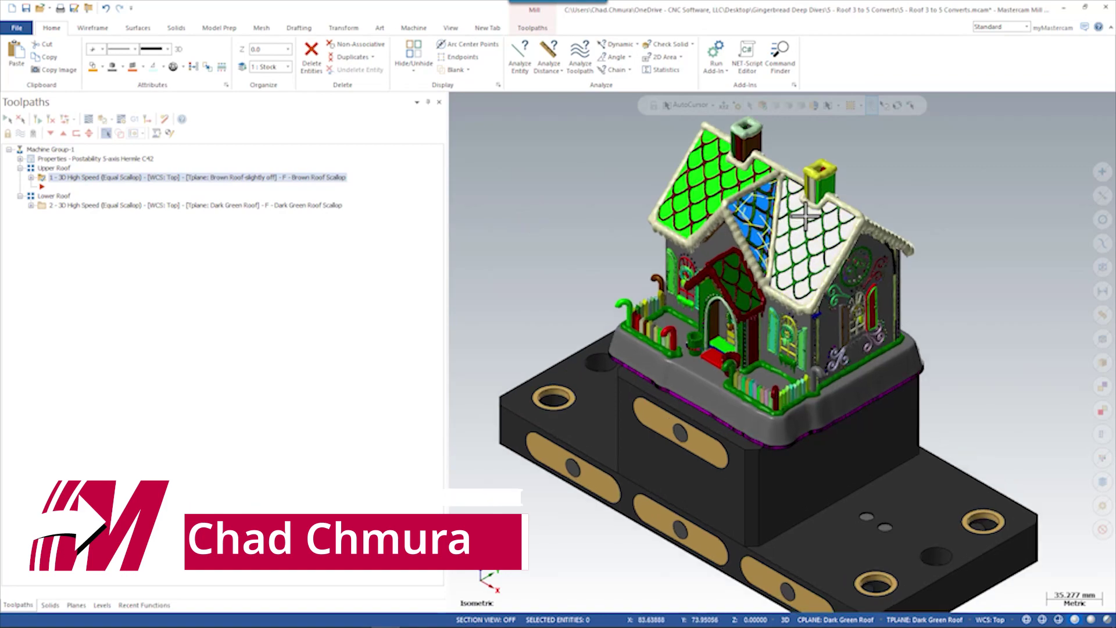
{"action": "middle_click_drag", "start_coordinate": [794, 220], "coordinate": [739, 181]}
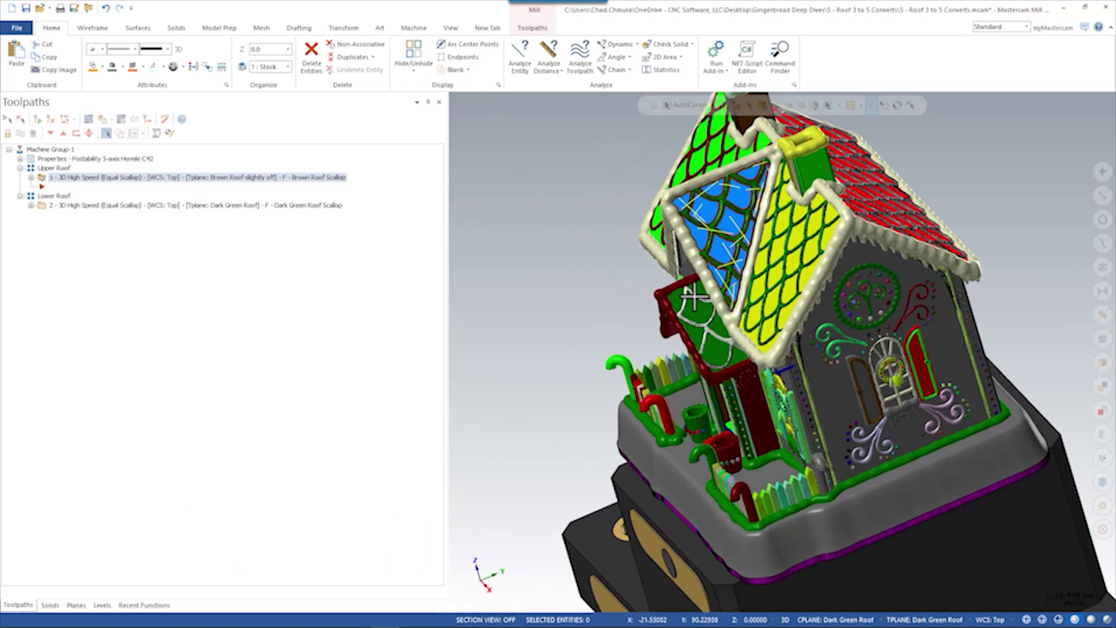
{"action": "left_click", "coordinate": [138, 206]}
{"action": "left_click", "coordinate": [120, 176]}
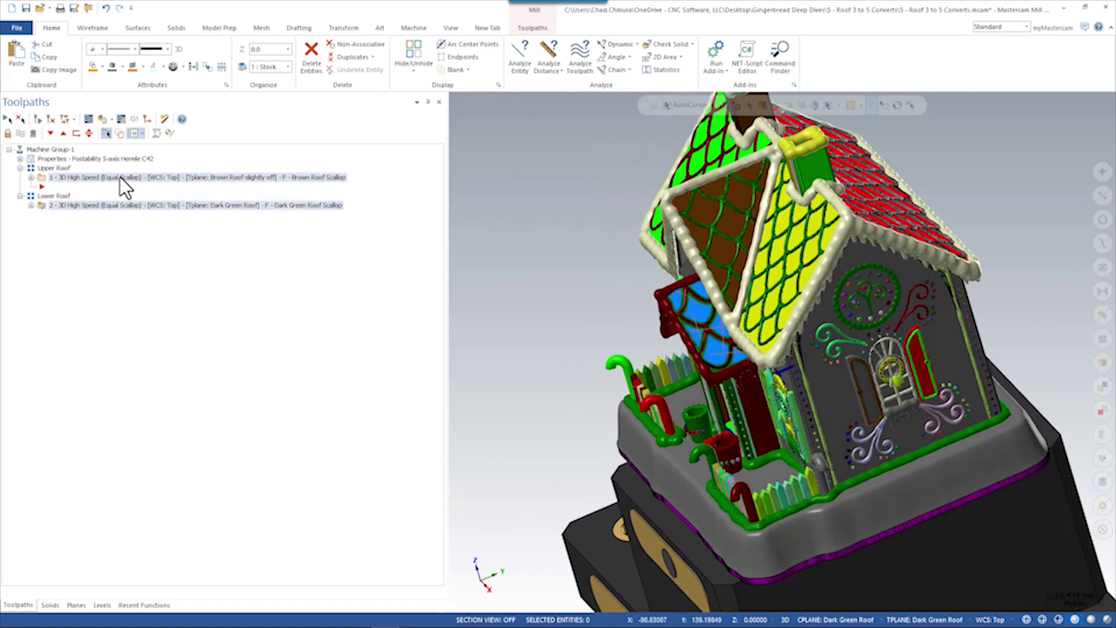
{"action": "left_click", "coordinate": [110, 206]}
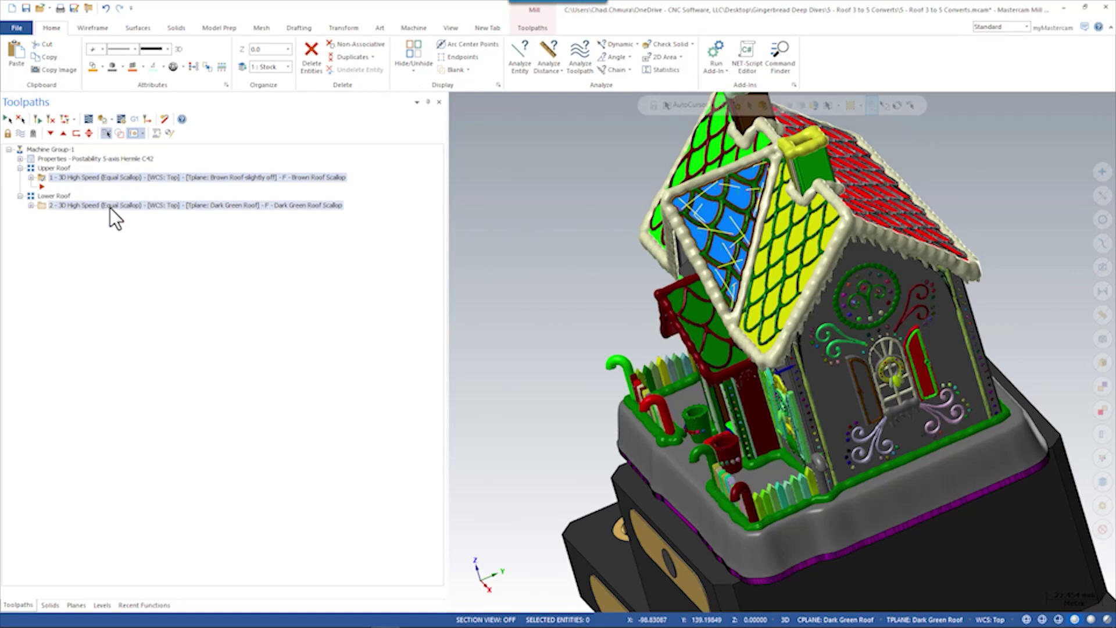
{"action": "left_click", "coordinate": [131, 178]}
{"action": "scroll", "coordinate": [752, 169], "scroll_direction": "up", "scroll_amount": 4}
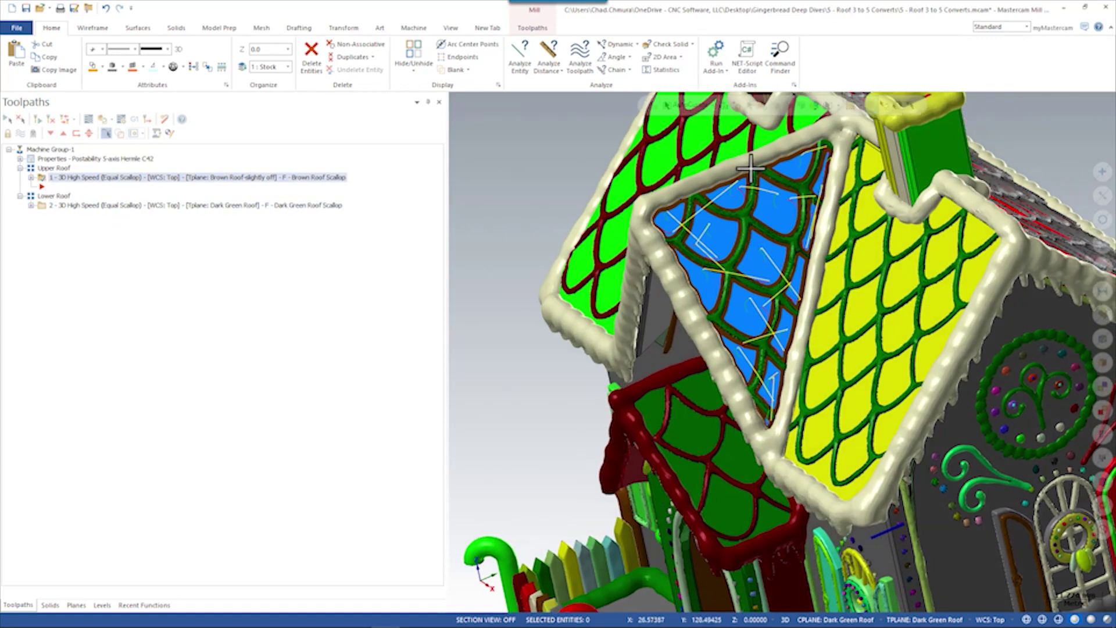
{"action": "scroll", "coordinate": [751, 169], "scroll_direction": "up", "scroll_amount": 2}
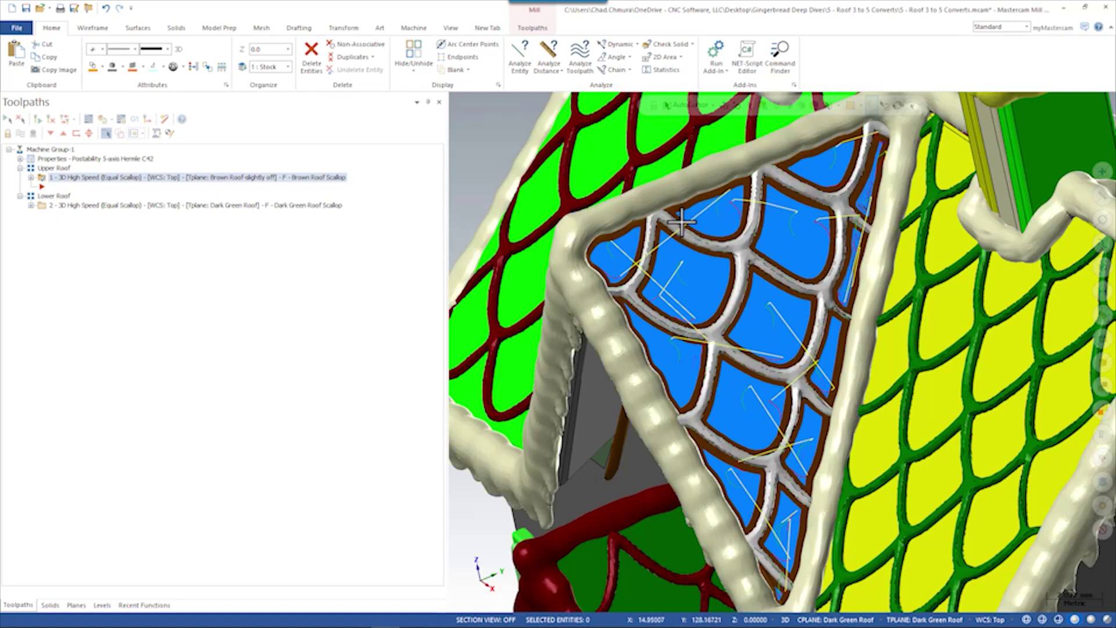
{"action": "scroll", "coordinate": [681, 222], "scroll_direction": "down", "scroll_amount": 5}
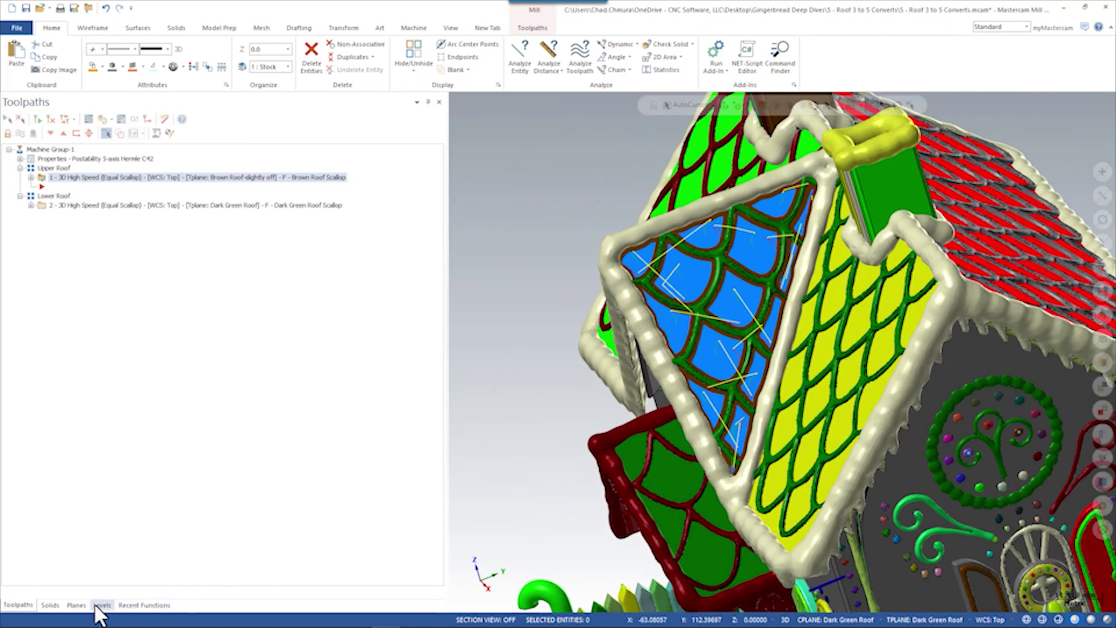
Orient the view to the Dark Green Roof plane and inspect how the roofs appear from that tool direction
{"action": "left_click", "coordinate": [76, 605]}
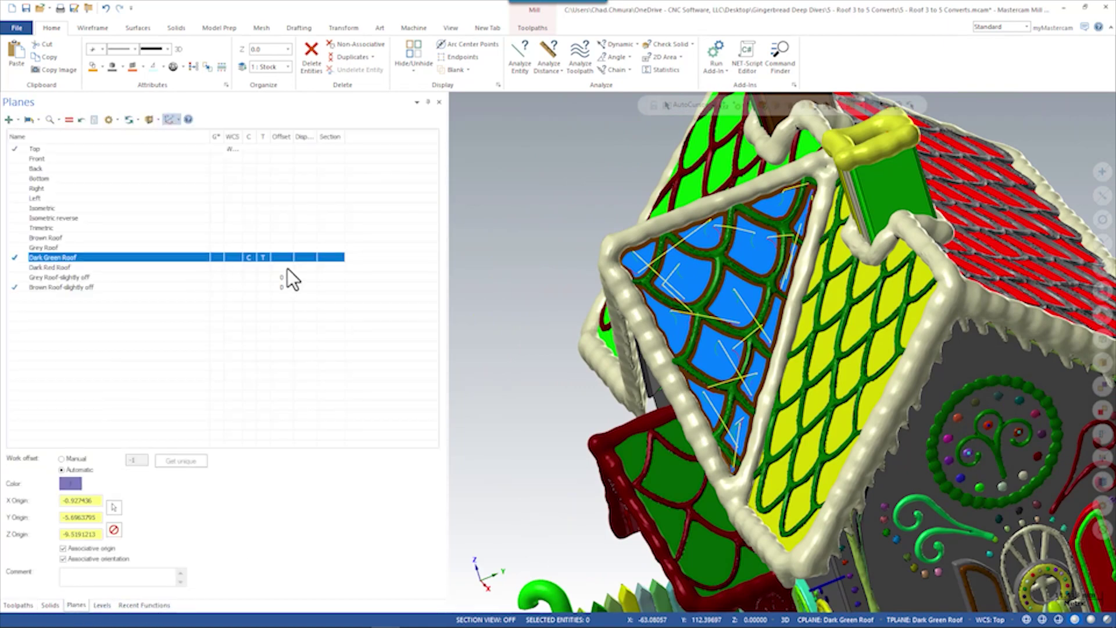
{"action": "left_click", "coordinate": [216, 258]}
{"action": "scroll", "coordinate": [732, 204], "scroll_direction": "up", "scroll_amount": 5}
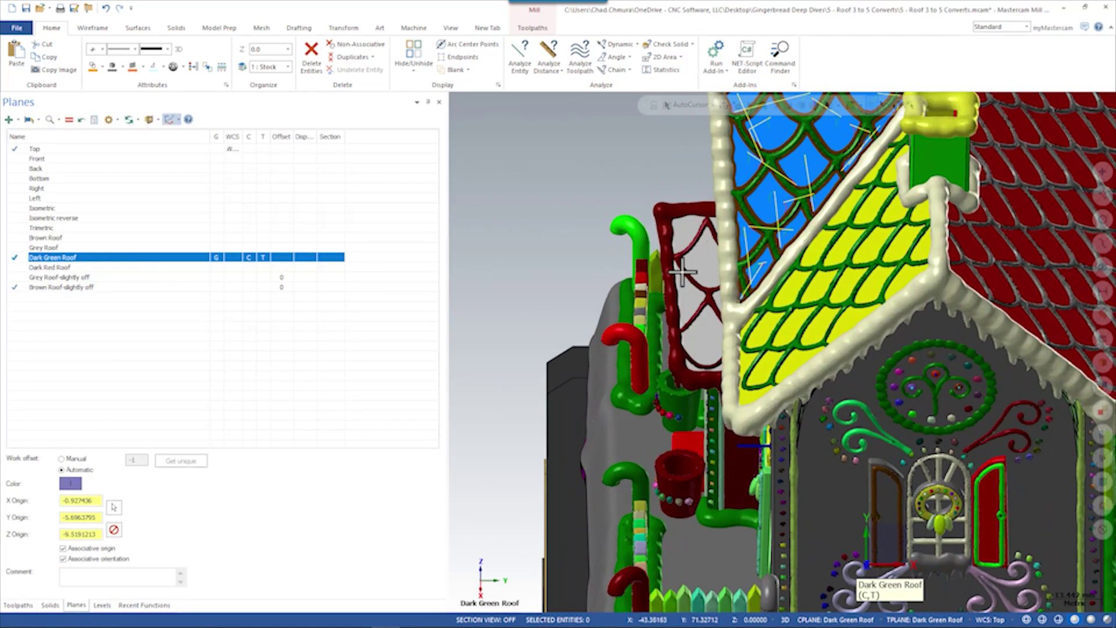
{"action": "left_click", "coordinate": [18, 605]}
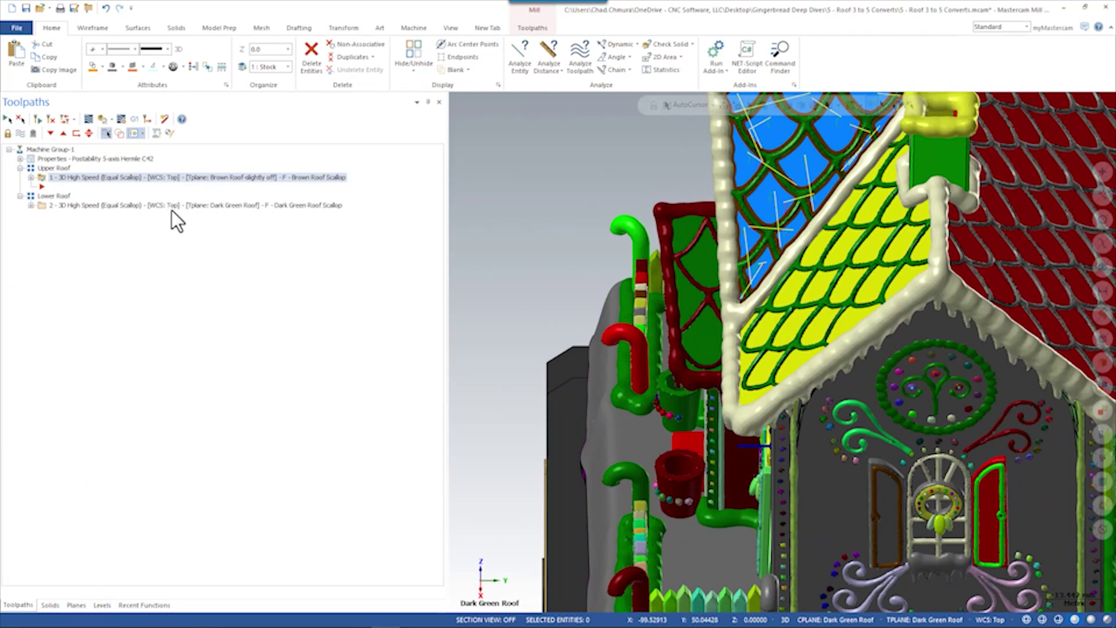
{"action": "scroll", "coordinate": [740, 428], "scroll_direction": "down", "scroll_amount": 4}
{"action": "scroll", "coordinate": [800, 153], "scroll_direction": "up", "scroll_amount": 4}
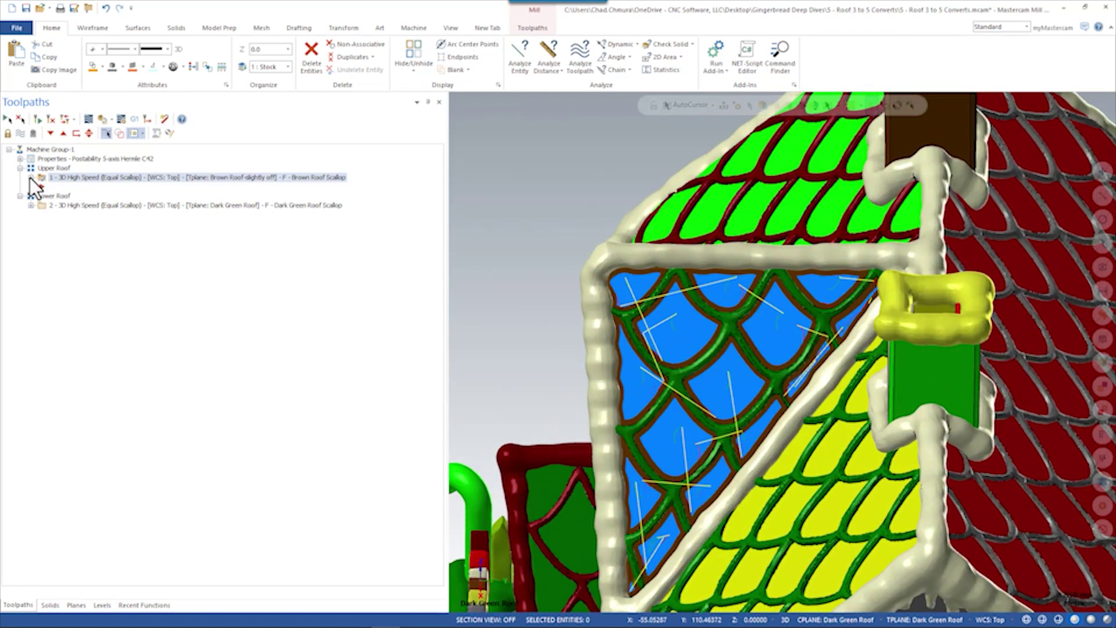
Review the machining and avoidance geometry of the upper roof Equal Scallop operation, leaving its parameters unedited
{"action": "left_click", "coordinate": [30, 177]}
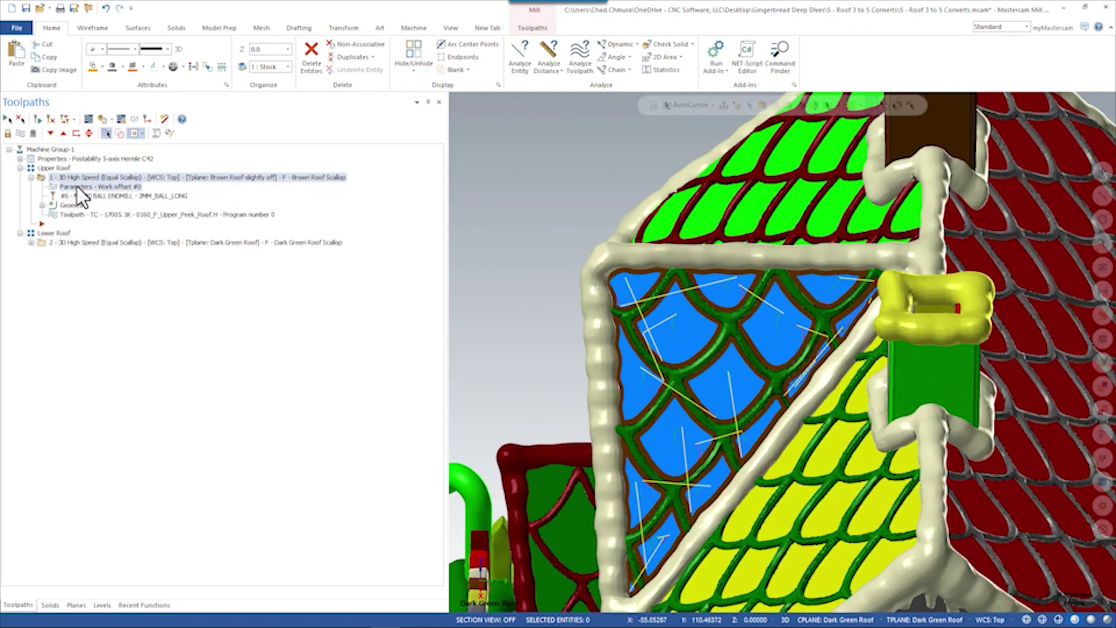
{"action": "left_click", "coordinate": [77, 186]}
{"action": "left_click", "coordinate": [67, 185]}
{"action": "middle_click_drag", "start_coordinate": [694, 334], "coordinate": [732, 343]}
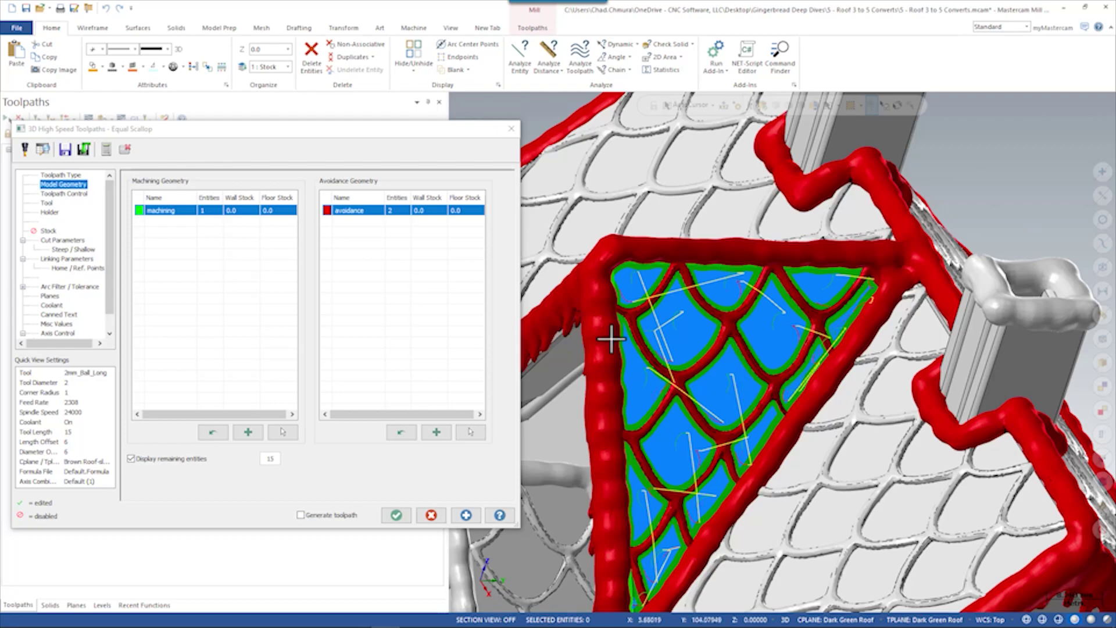
{"action": "scroll", "coordinate": [691, 296], "scroll_direction": "down", "scroll_amount": 2}
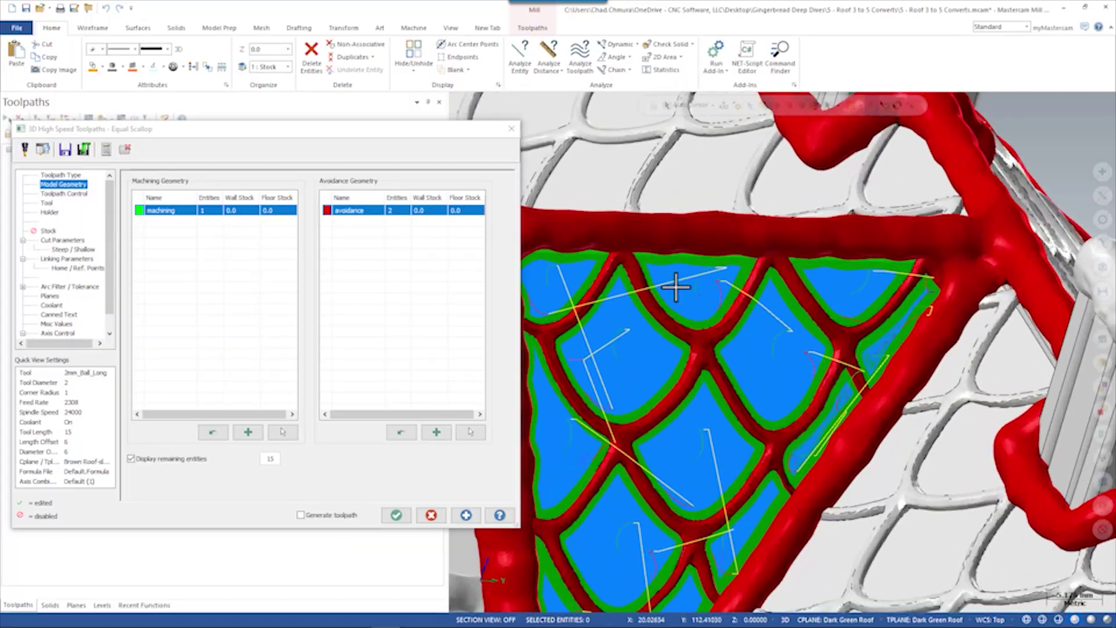
{"action": "scroll", "coordinate": [702, 302], "scroll_direction": "up", "scroll_amount": 1}
{"action": "scroll", "coordinate": [690, 287], "scroll_direction": "down", "scroll_amount": 2}
{"action": "left_click", "coordinate": [435, 514]}
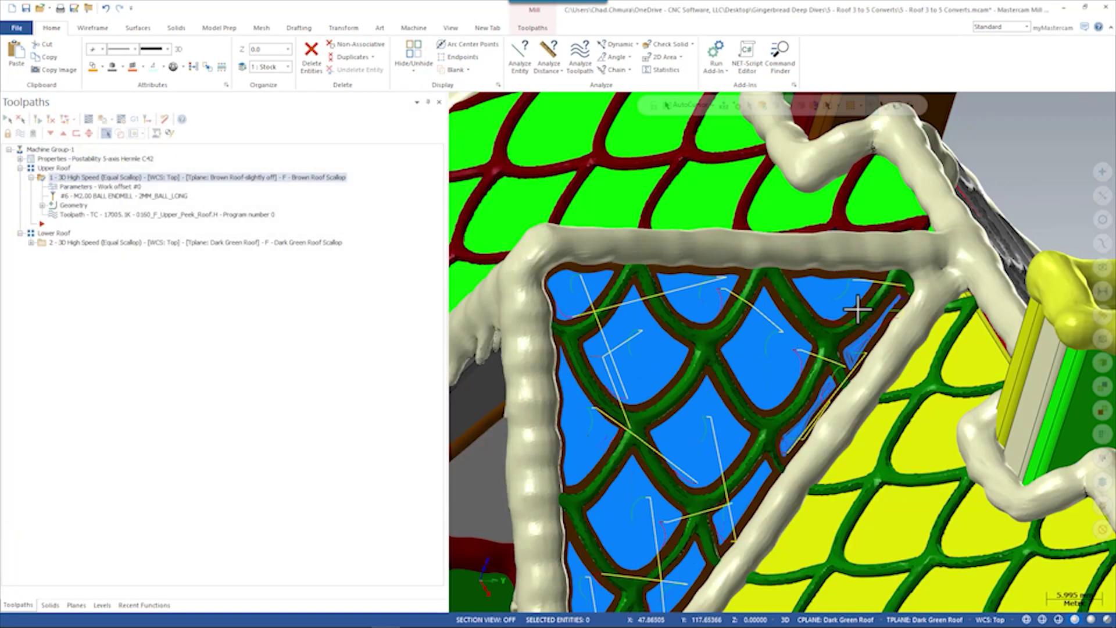
{"action": "scroll", "coordinate": [837, 317], "scroll_direction": "down", "scroll_amount": 2}
Show the lower roof Equal Scallop toolpath and inspect it around the neighbouring roof overhang
{"action": "left_click", "coordinate": [131, 243]}
{"action": "scroll", "coordinate": [737, 218], "scroll_direction": "down", "scroll_amount": 2}
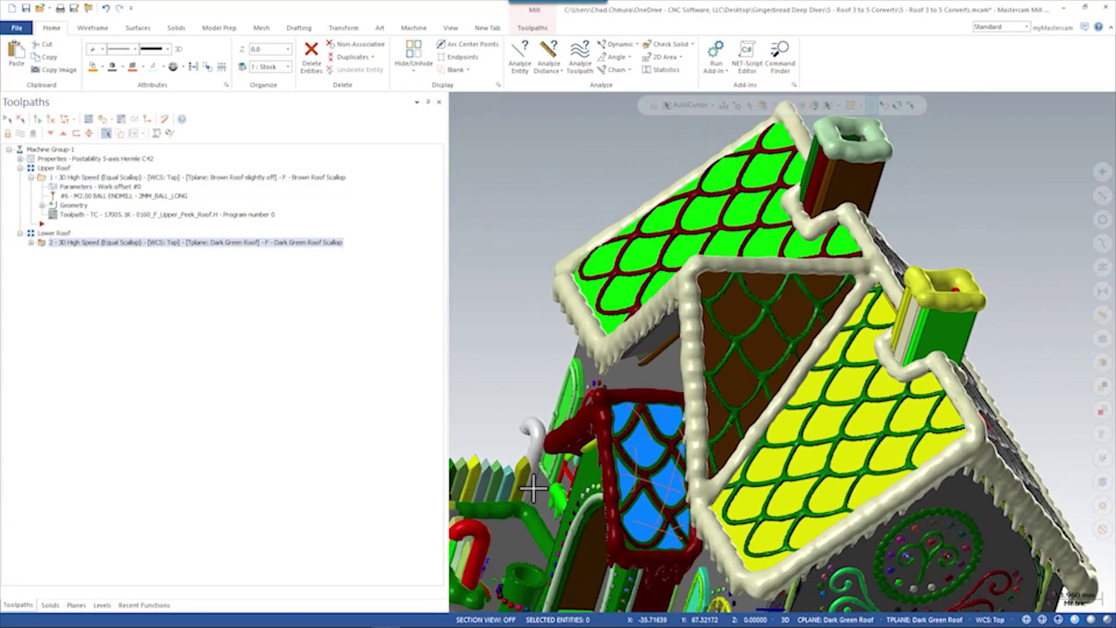
{"action": "scroll", "coordinate": [533, 483], "scroll_direction": "up", "scroll_amount": 2}
{"action": "middle_click_drag", "start_coordinate": [712, 394], "coordinate": [672, 399]}
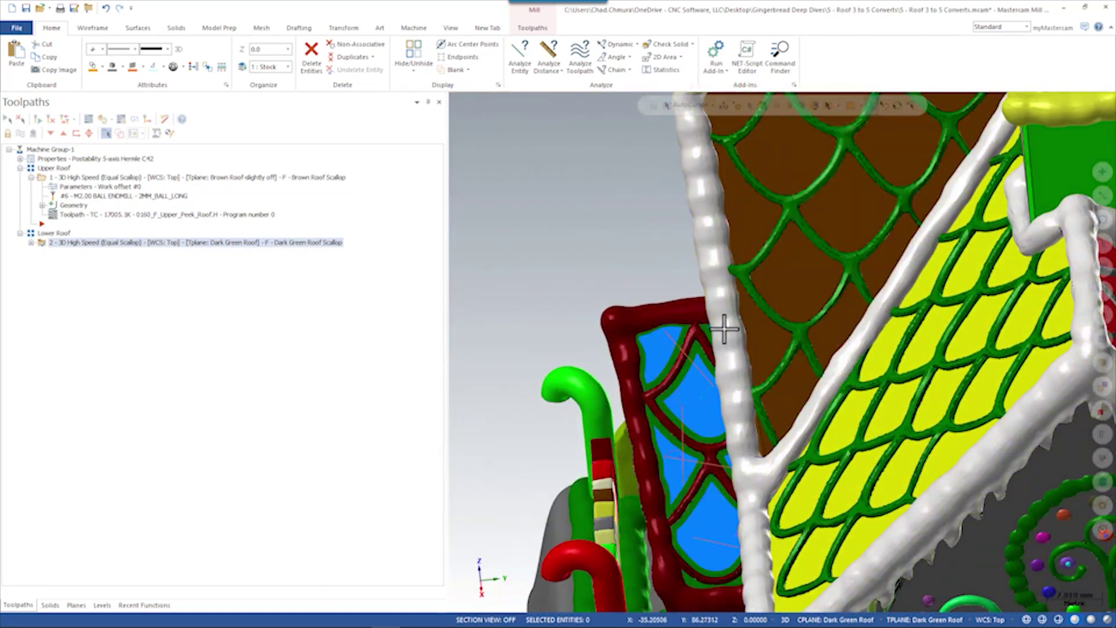
{"action": "scroll", "coordinate": [728, 359], "scroll_direction": "down", "scroll_amount": 2}
{"action": "middle_click_drag", "start_coordinate": [793, 336], "coordinate": [882, 326]}
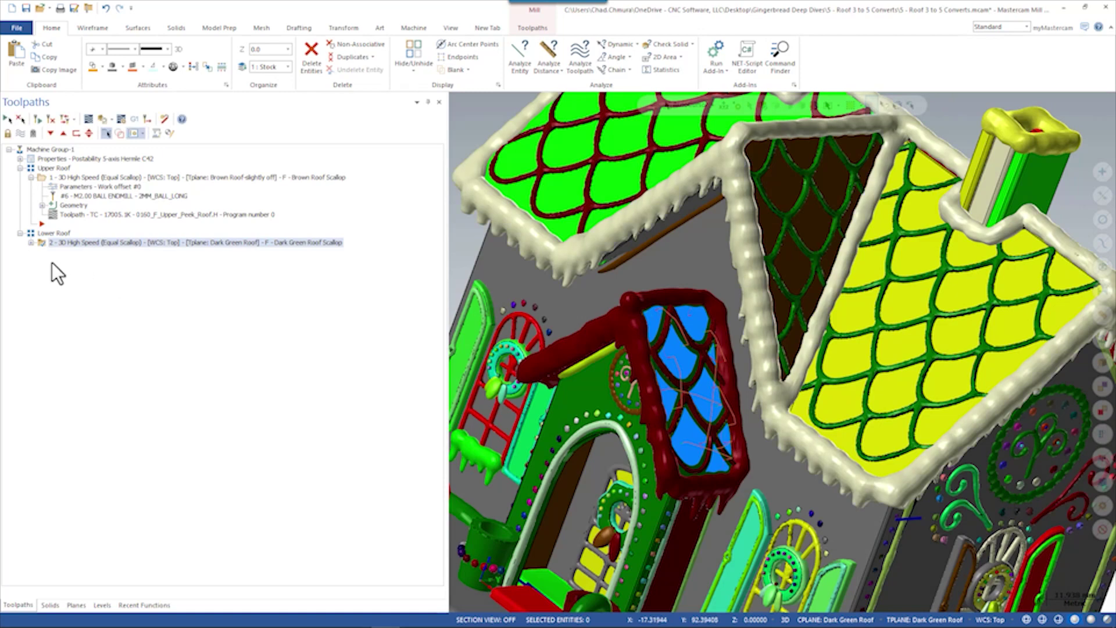
Review the machining and avoidance geometry of the lower roof Equal Scallop operation, leaving its parameters unedited
{"action": "left_click", "coordinate": [30, 243]}
{"action": "left_click", "coordinate": [81, 251]}
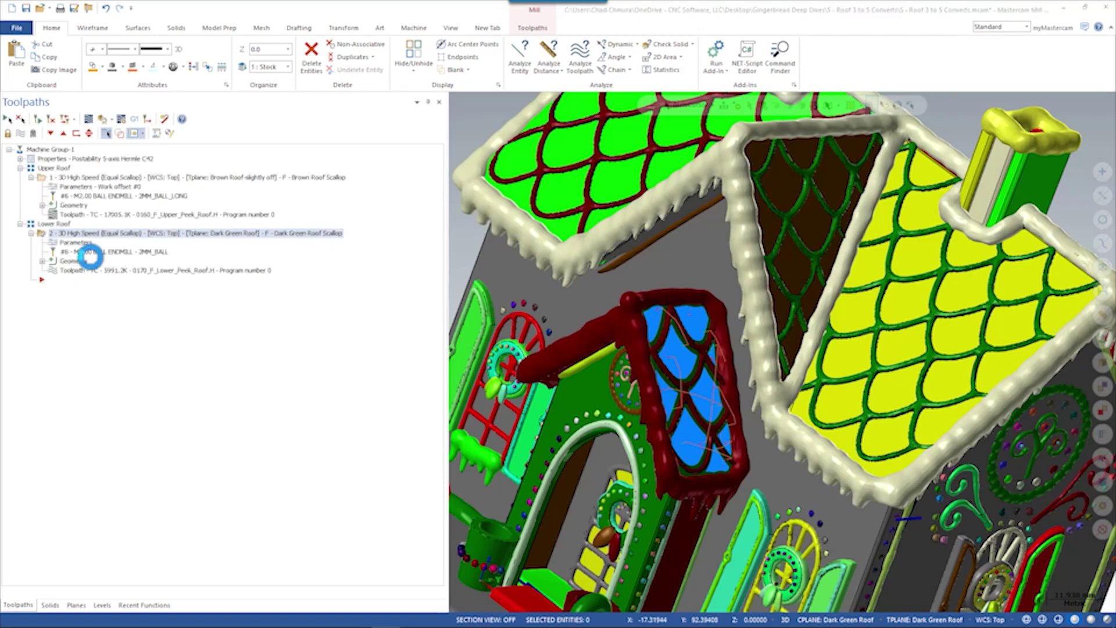
{"action": "scroll", "coordinate": [755, 384], "scroll_direction": "up", "scroll_amount": 3}
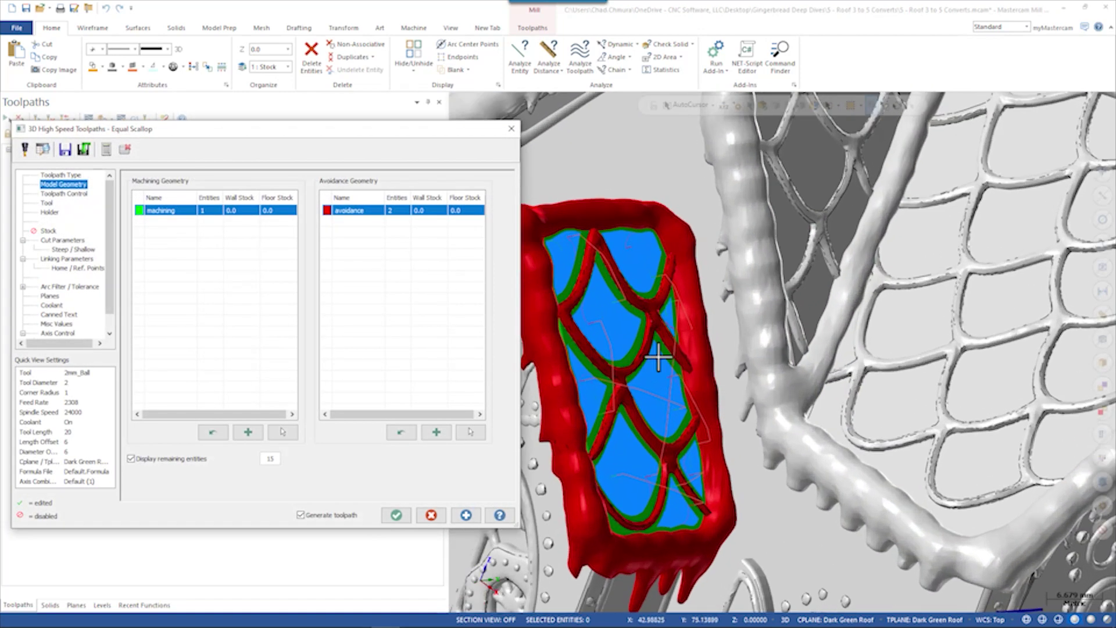
{"action": "scroll", "coordinate": [689, 381], "scroll_direction": "down", "scroll_amount": 3}
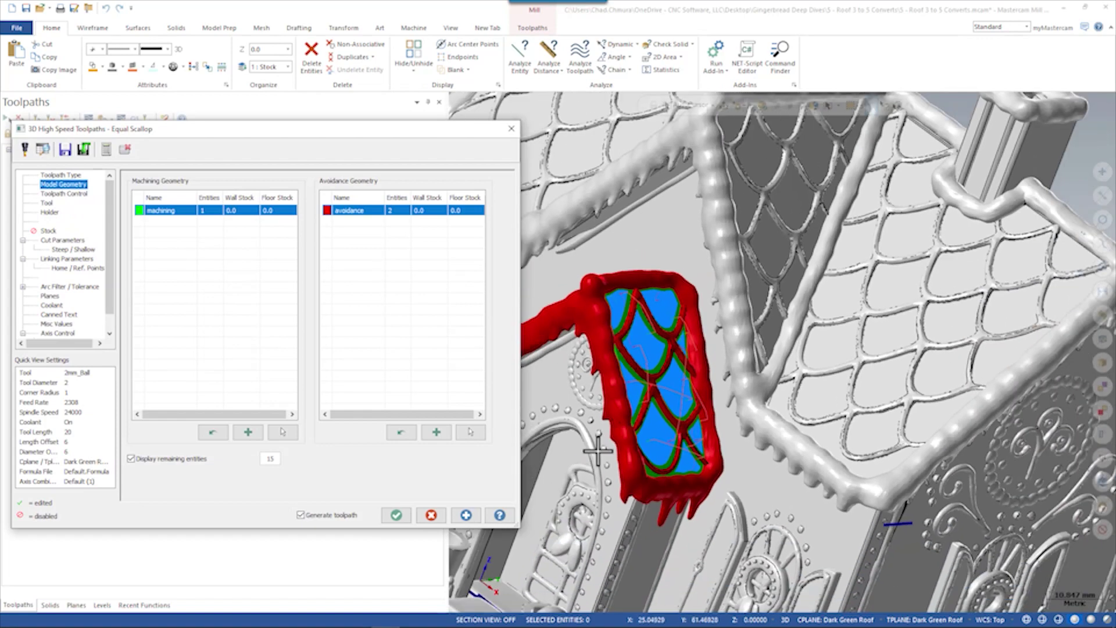
{"action": "middle_click_drag", "start_coordinate": [729, 407], "coordinate": [760, 310]}
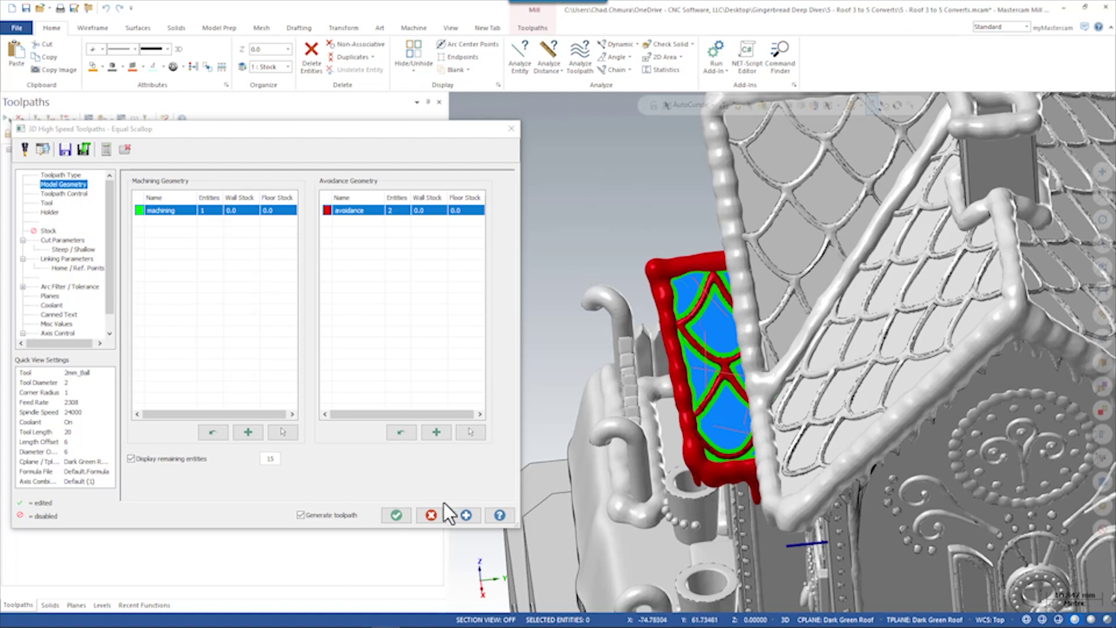
{"action": "left_click", "coordinate": [433, 513]}
Analyze the upper roof toolpath with tool and holder displayed, checking their clearance to the chimneys and roof
{"action": "left_click", "coordinate": [81, 178]}
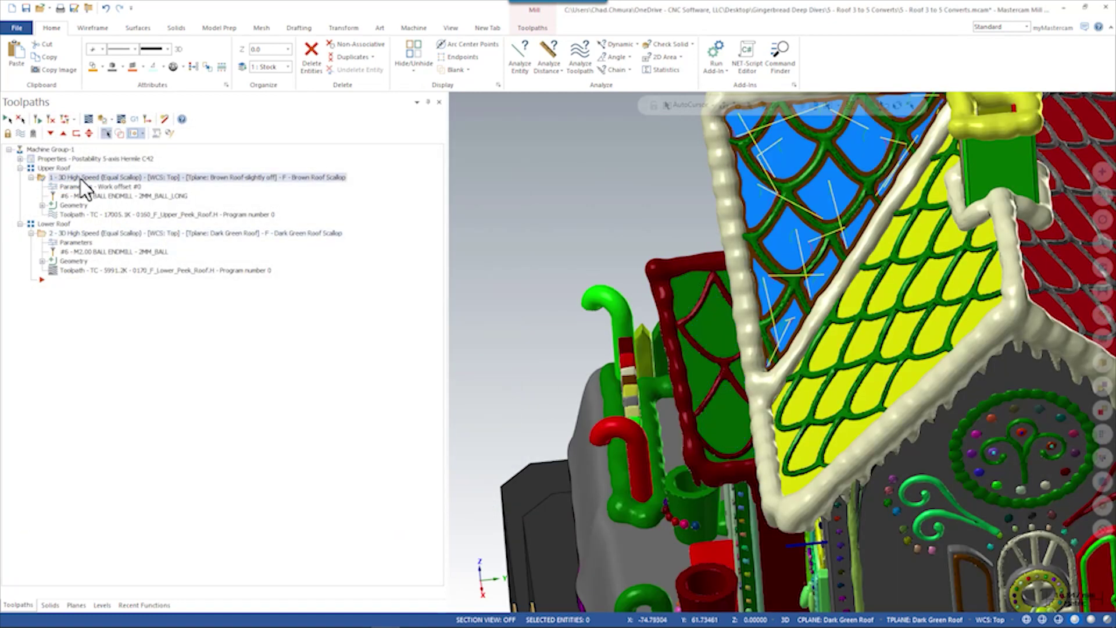
{"action": "scroll", "coordinate": [589, 494], "scroll_direction": "down", "scroll_amount": 3}
{"action": "scroll", "coordinate": [706, 224], "scroll_direction": "up", "scroll_amount": 3}
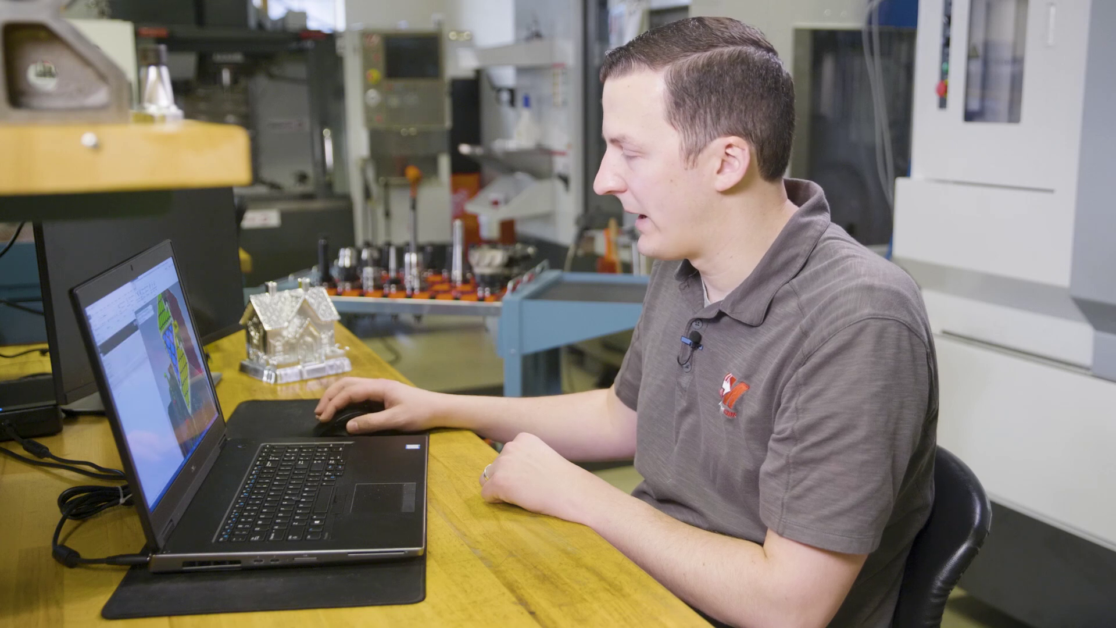
{"action": "scroll", "coordinate": [154, 378], "scroll_direction": "up", "scroll_amount": 5}
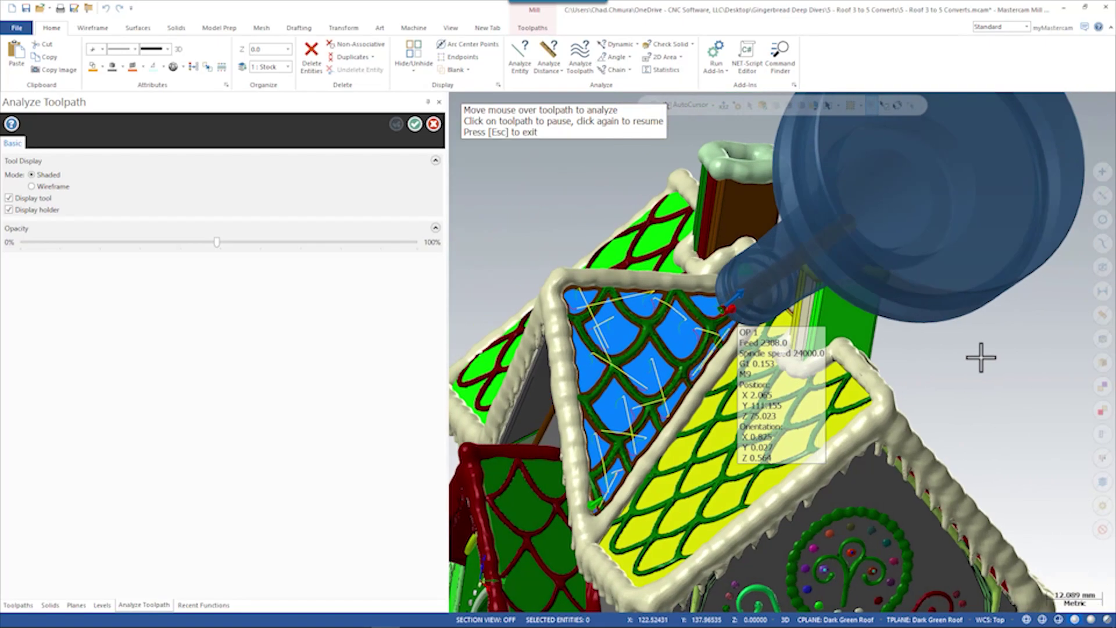
{"action": "middle_click_drag", "start_coordinate": [981, 357], "coordinate": [831, 398]}
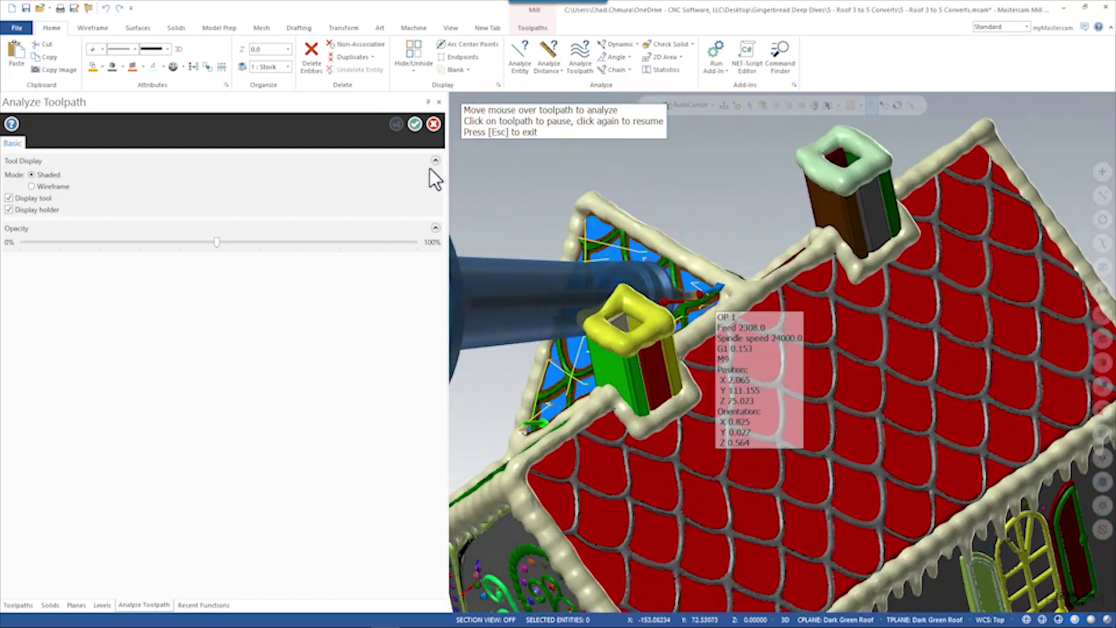
{"action": "left_click", "coordinate": [414, 124]}
Analyze the lower roof toolpath with tool and holder displayed, checking their clearance to the adjacent upper roof
{"action": "middle_click_drag", "start_coordinate": [558, 167], "coordinate": [569, 314]}
{"action": "scroll", "coordinate": [568, 314], "scroll_direction": "up", "scroll_amount": 8}
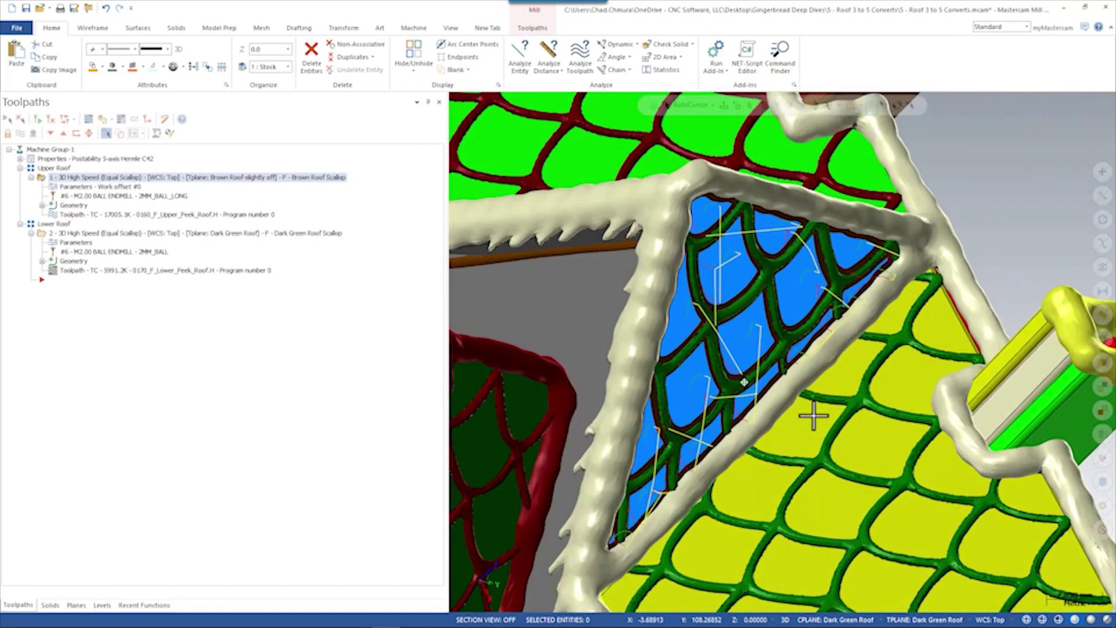
{"action": "scroll", "coordinate": [887, 208], "scroll_direction": "down", "scroll_amount": 4}
{"action": "scroll", "coordinate": [872, 250], "scroll_direction": "up", "scroll_amount": 3}
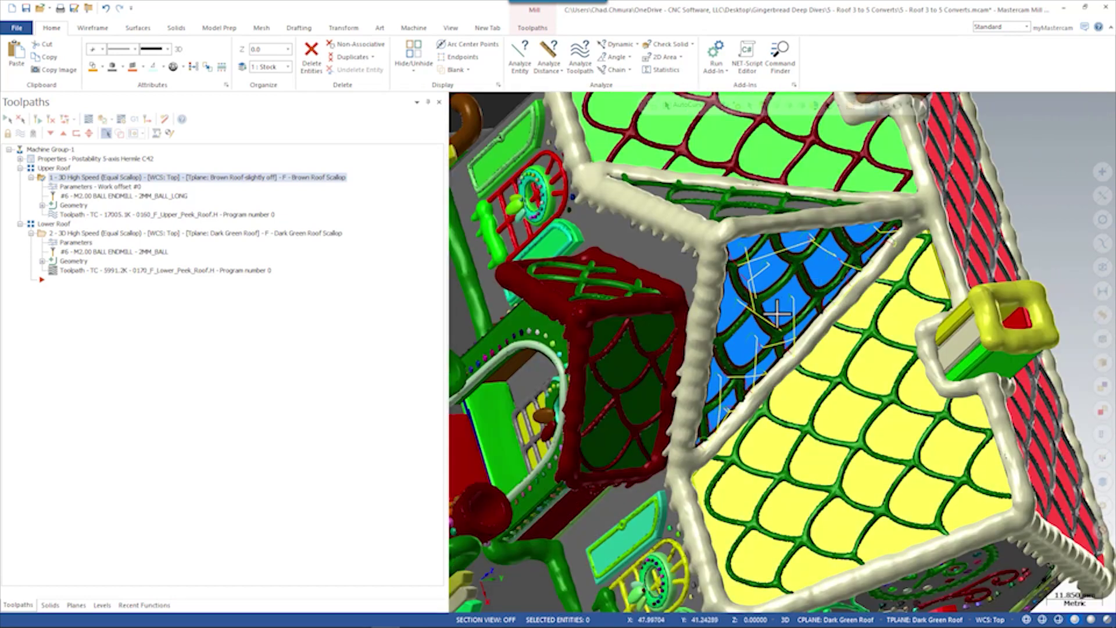
{"action": "scroll", "coordinate": [777, 314], "scroll_direction": "down", "scroll_amount": 2}
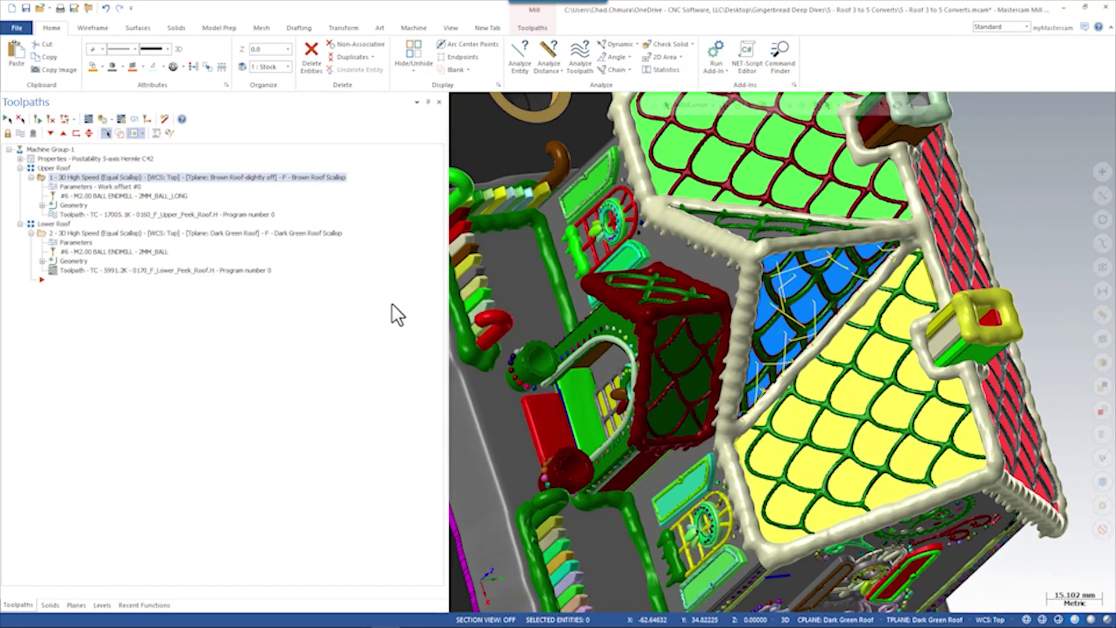
{"action": "left_click", "coordinate": [111, 233]}
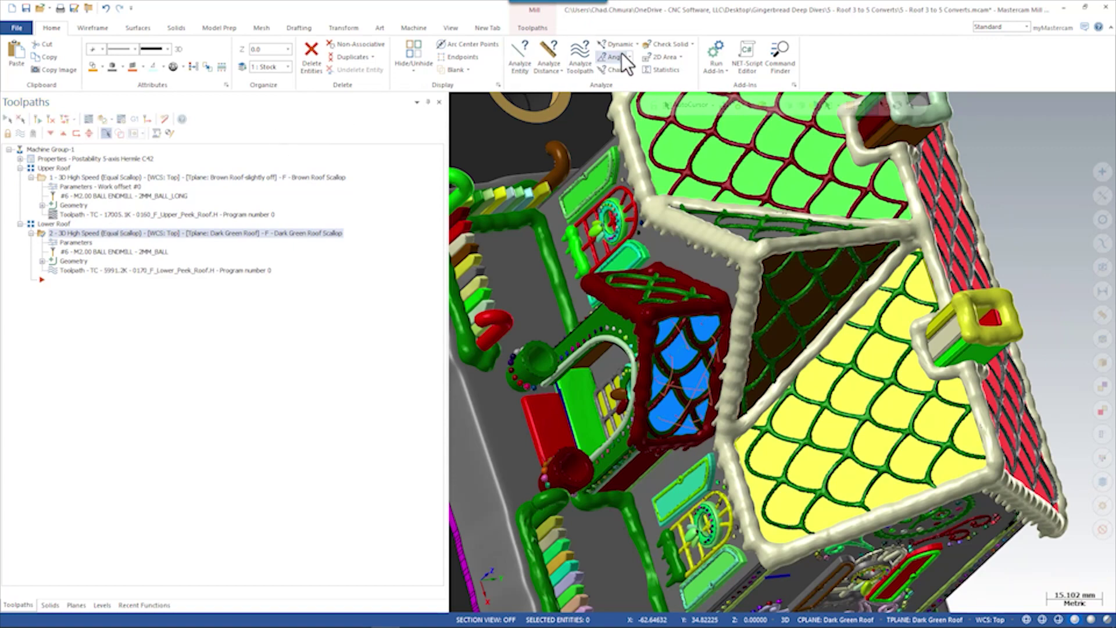
{"action": "left_click", "coordinate": [582, 54]}
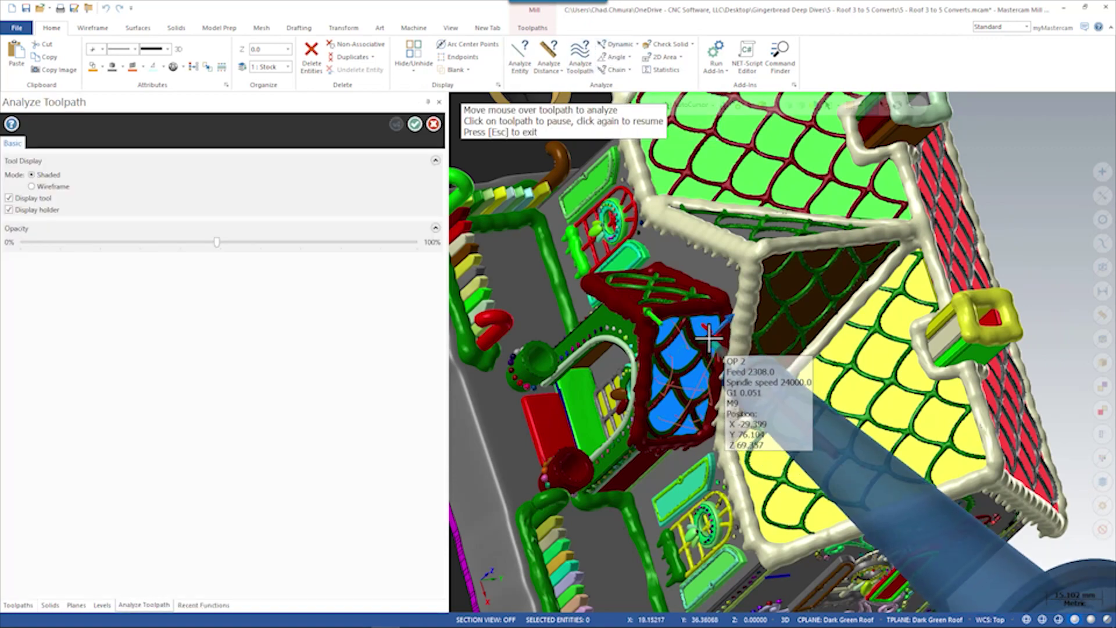
{"action": "scroll", "coordinate": [722, 356], "scroll_direction": "down", "scroll_amount": 1}
{"action": "middle_click_drag", "start_coordinate": [722, 356], "coordinate": [707, 407]}
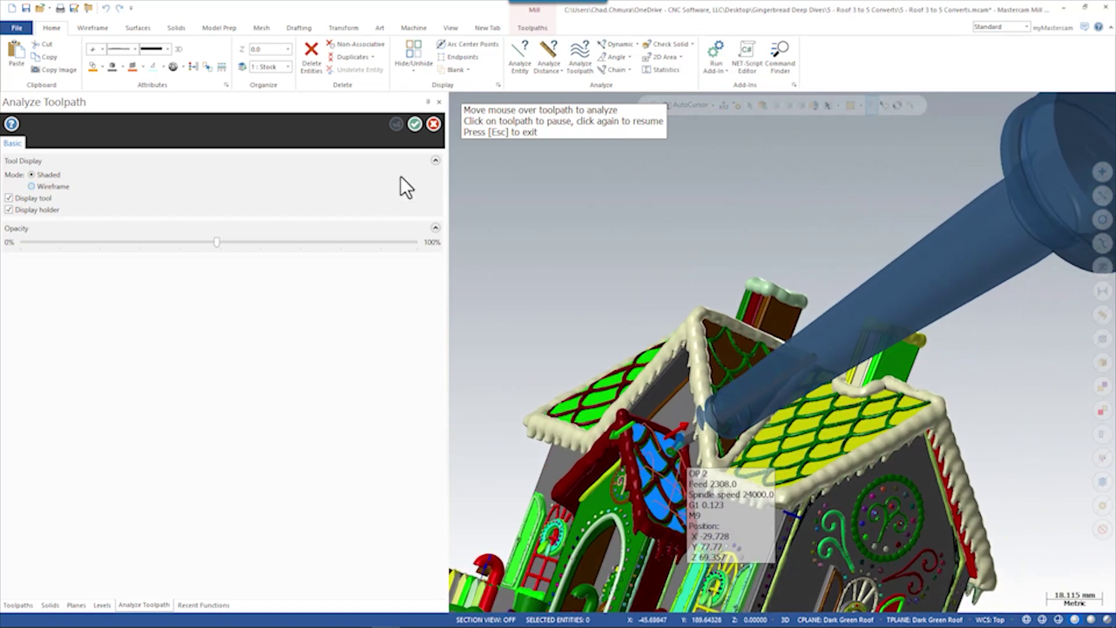
{"action": "left_click", "coordinate": [414, 124]}
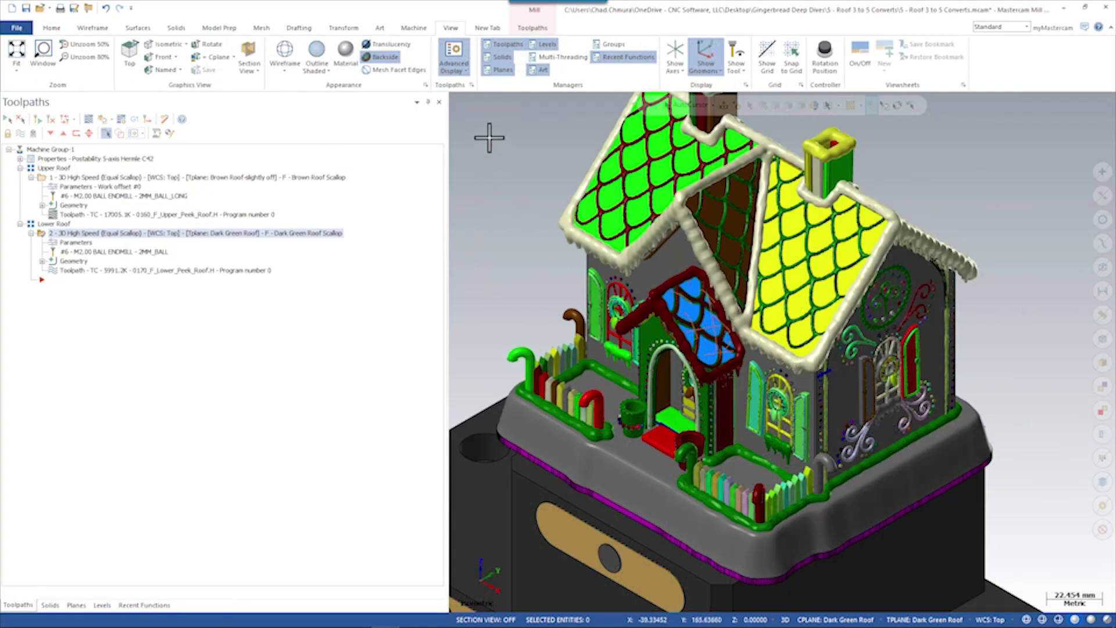
Create a Convert to 5-axis operation with the 2mm_Ball tool, using the lower roof Equal Scallop operation as the original toolpath
{"action": "left_click", "coordinate": [532, 28]}
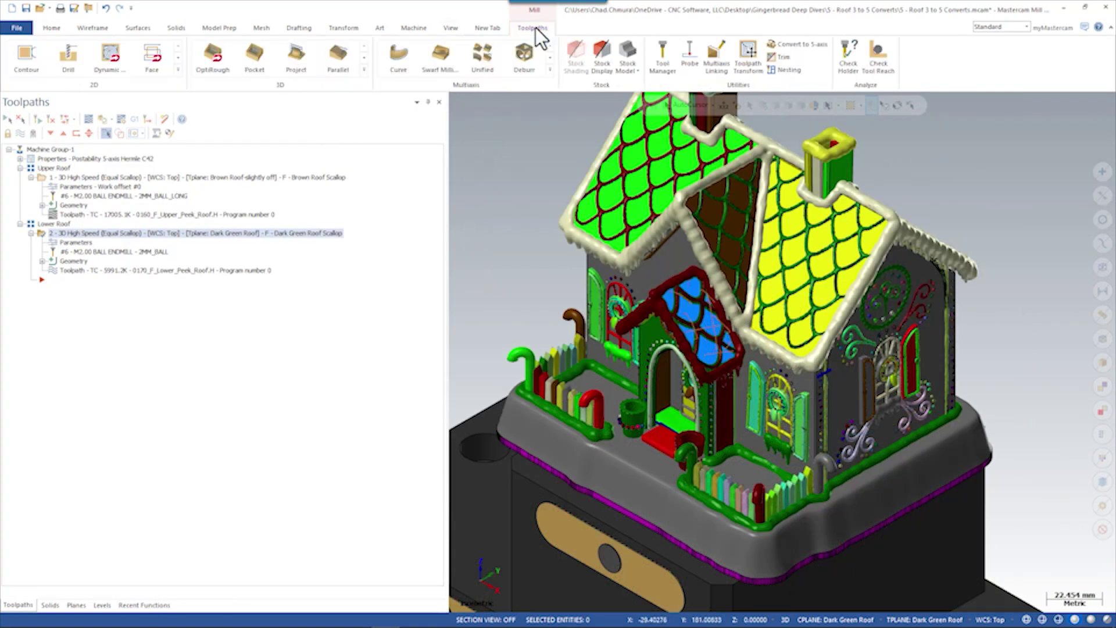
{"action": "left_click", "coordinate": [798, 46]}
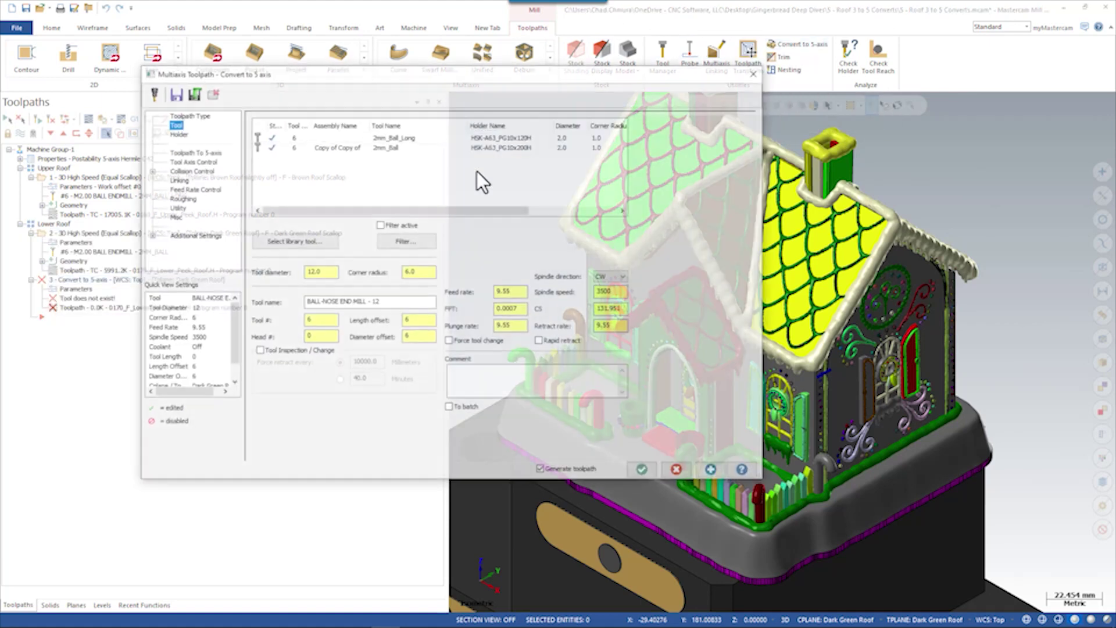
{"action": "left_click", "coordinate": [293, 145]}
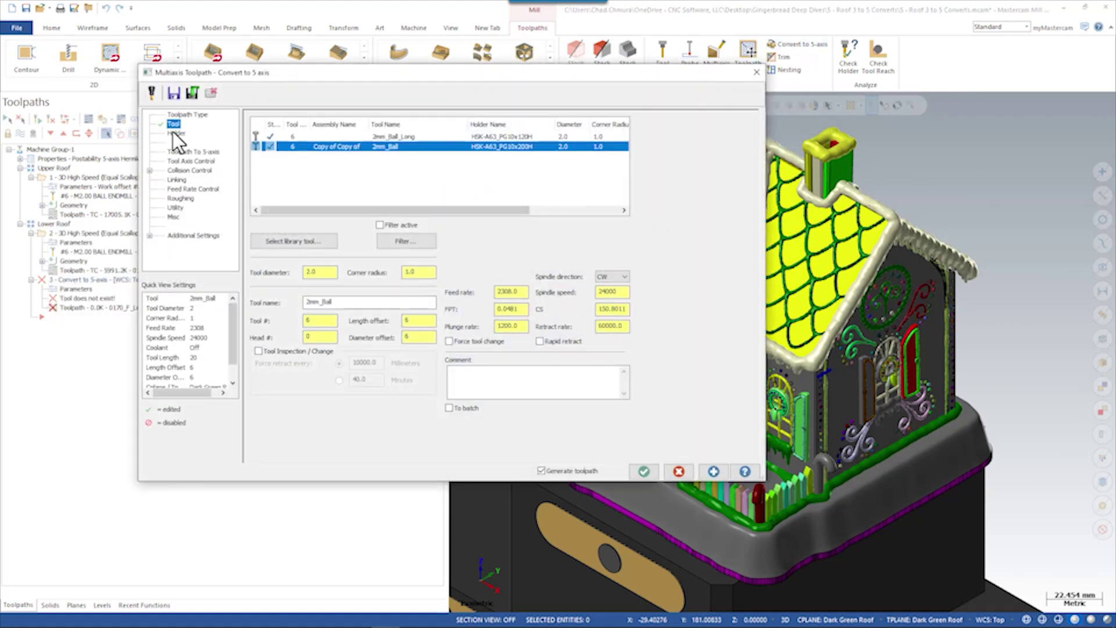
{"action": "left_click", "coordinate": [181, 150]}
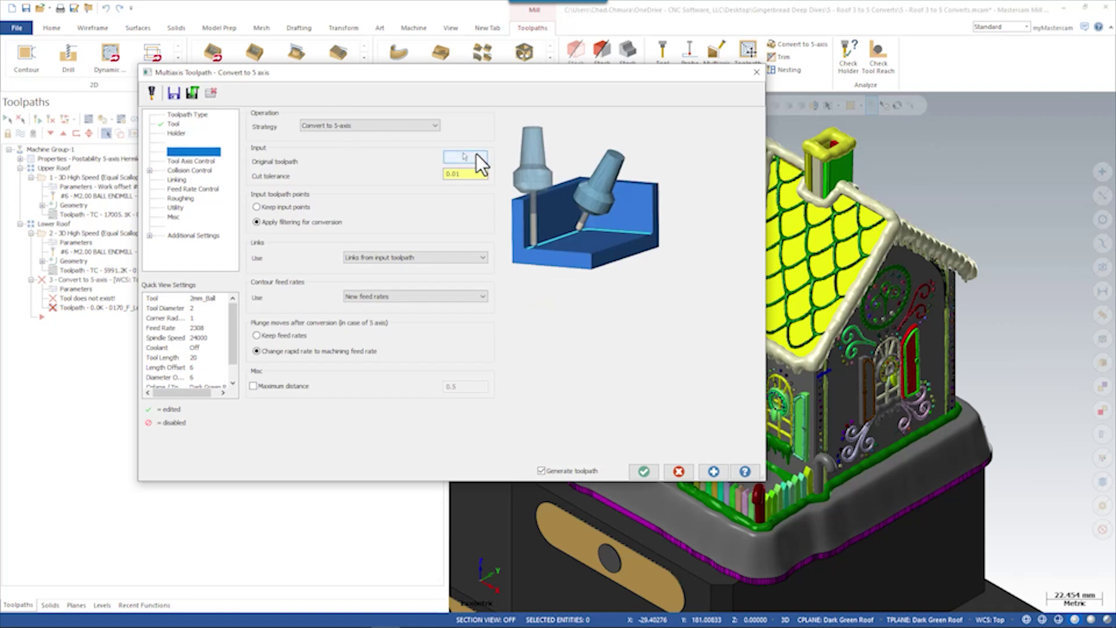
{"action": "left_click", "coordinate": [468, 154]}
{"action": "left_click", "coordinate": [274, 180]}
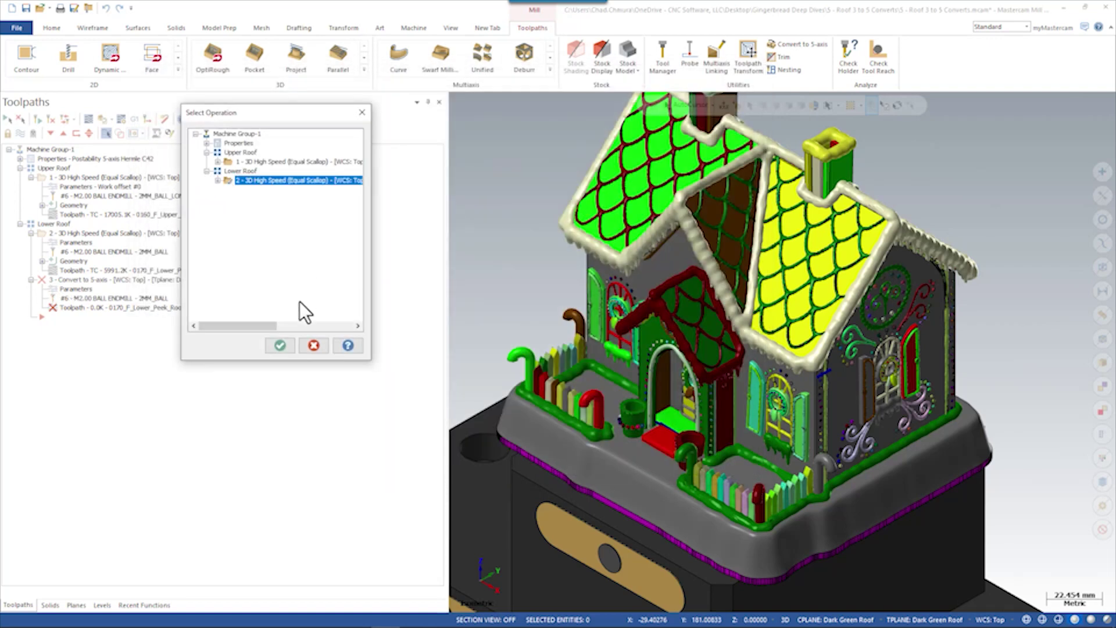
{"action": "left_click", "coordinate": [280, 346]}
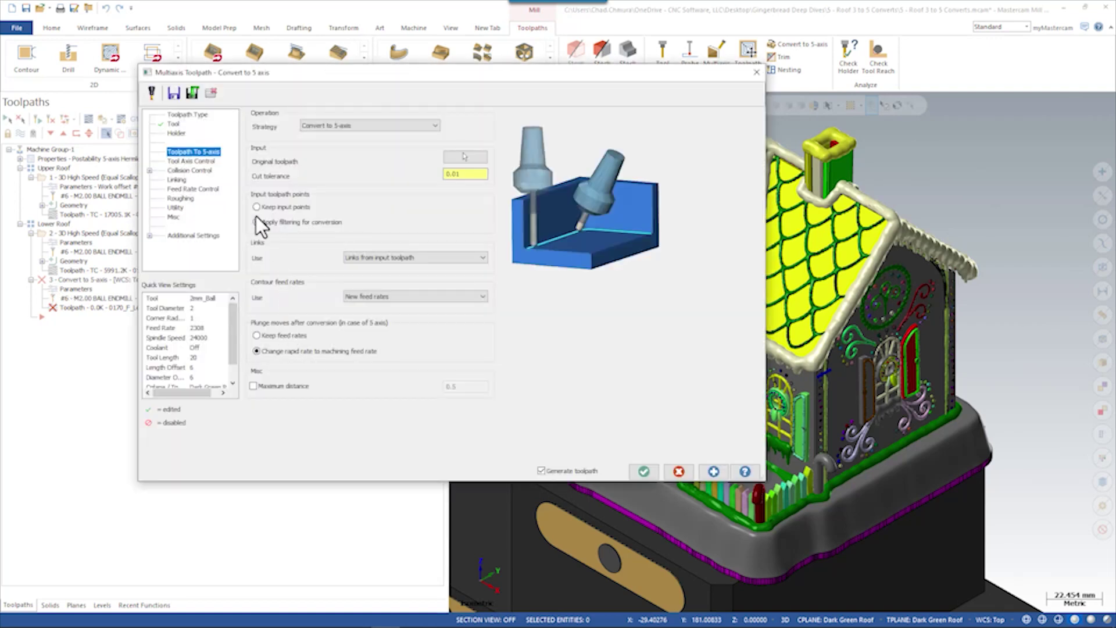
Set tool axis control to Initial Orientation with additional tilt, and collision avoidance to 1 stock to leave with 0.1 tolerance
{"action": "left_click", "coordinate": [197, 160]}
{"action": "left_click", "coordinate": [364, 150]}
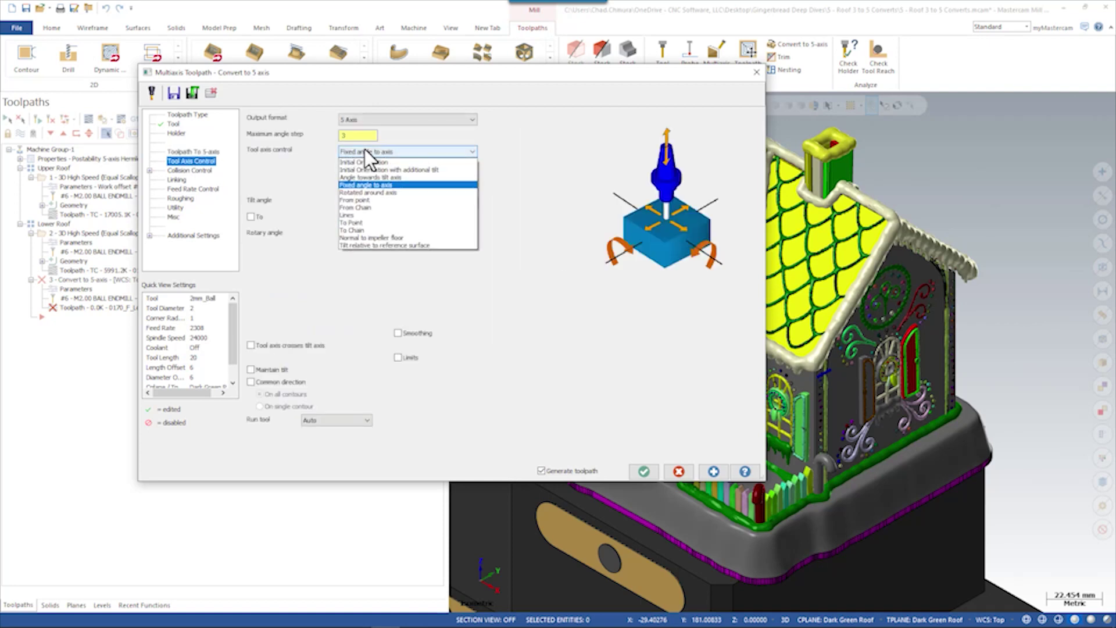
{"action": "left_click", "coordinate": [414, 169]}
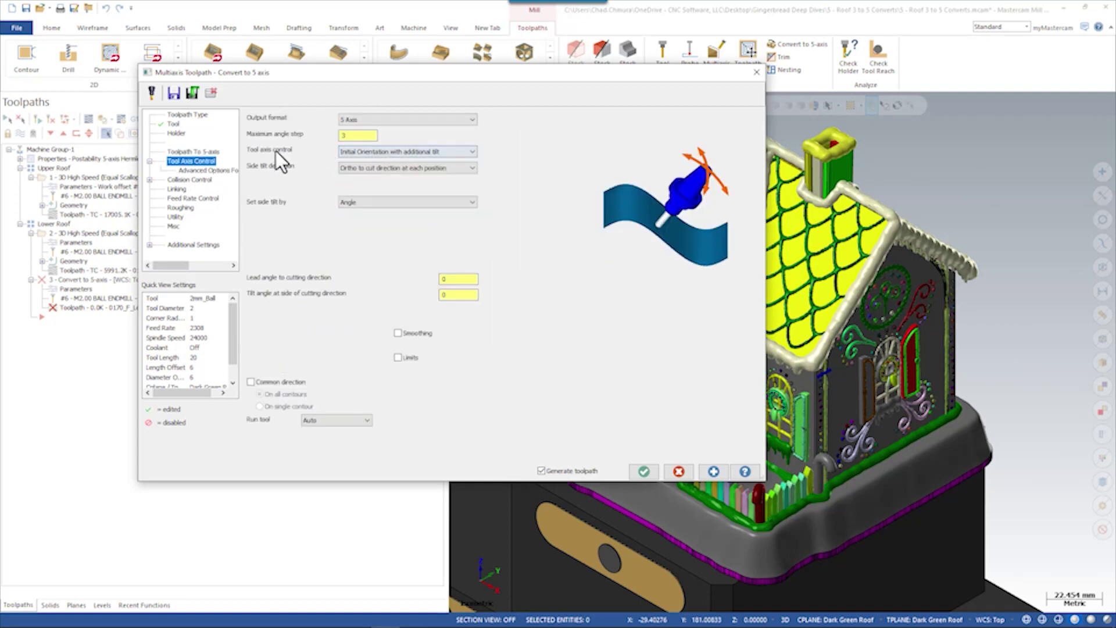
{"action": "left_click", "coordinate": [194, 179]}
{"action": "type", "text": "1"}
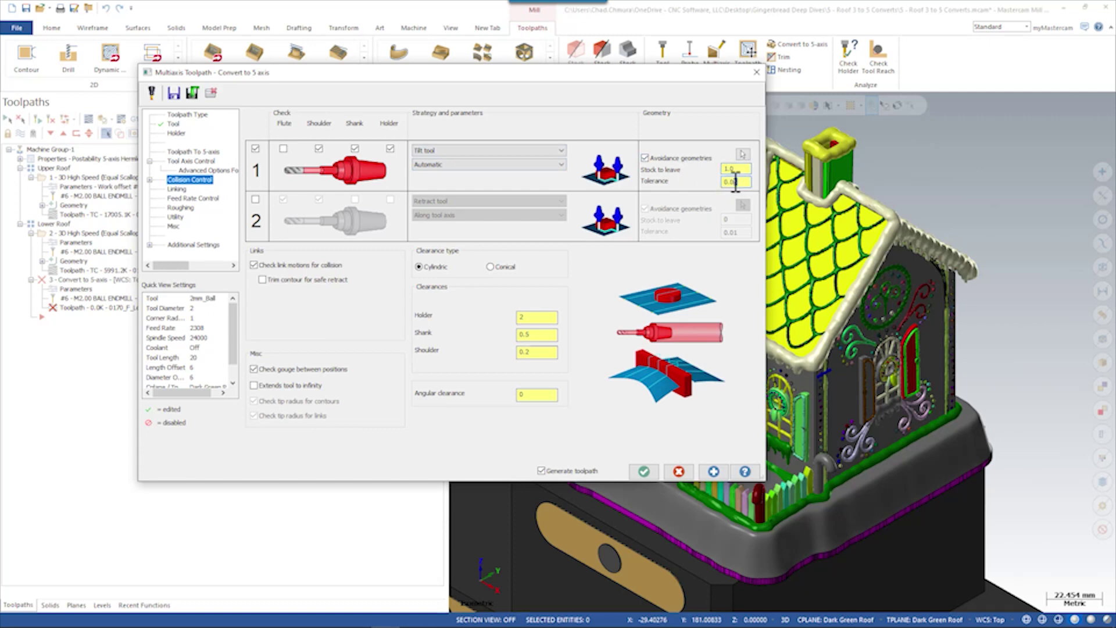
Select the upper roof, its icing trim, the house walls and the base as avoidance geometry and generate the 5-axis toolpath
{"action": "left_click", "coordinate": [742, 154]}
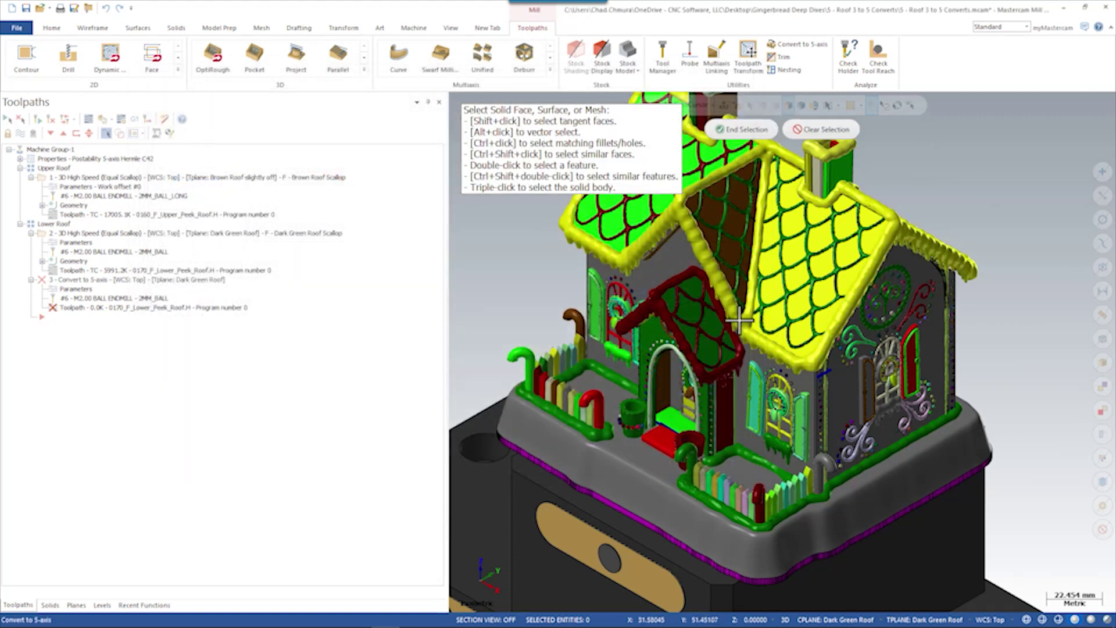
{"action": "mouse_move", "coordinate": [731, 246]}
{"action": "middle_mouse_down"}
{"action": "mouse_move", "coordinate": [722, 237]}
{"action": "mouse_move", "coordinate": [723, 254]}
{"action": "middle_mouse_up"}
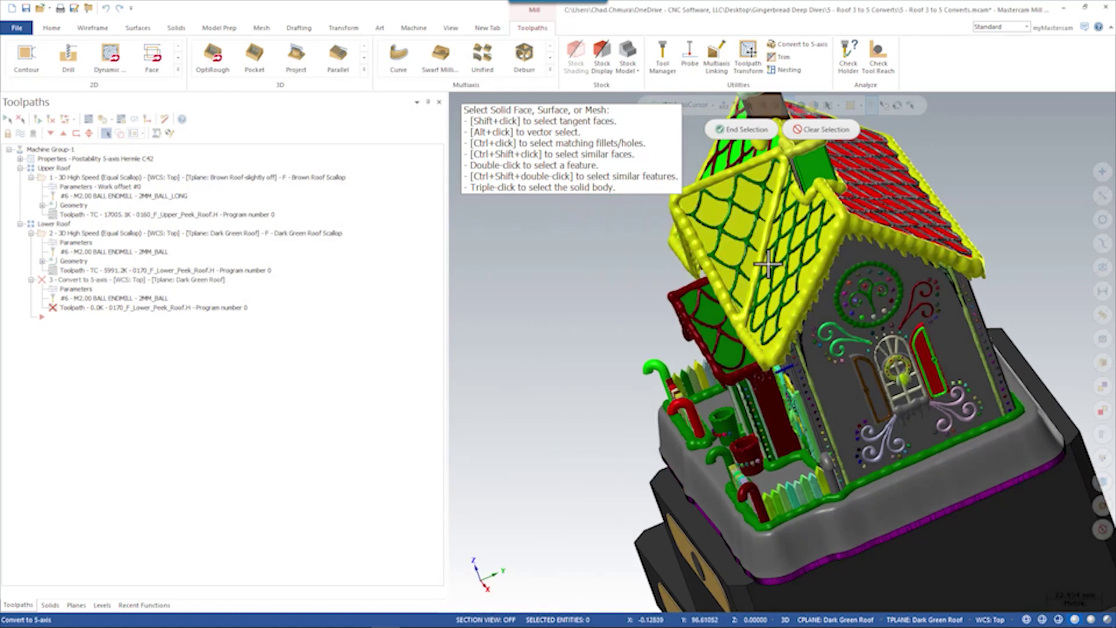
{"action": "scroll", "coordinate": [837, 354], "scroll_direction": "up", "scroll_amount": 4}
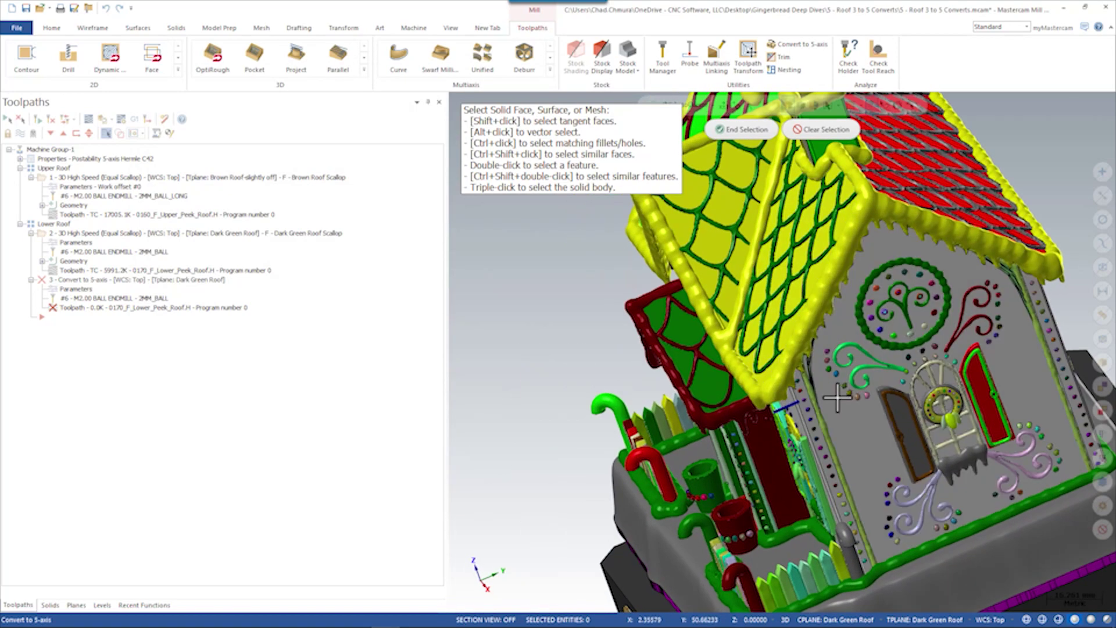
{"action": "scroll", "coordinate": [837, 395], "scroll_direction": "down", "scroll_amount": 3}
{"action": "middle_click_drag", "start_coordinate": [836, 393], "coordinate": [596, 266]}
{"action": "scroll", "coordinate": [679, 261], "scroll_direction": "up", "scroll_amount": 3}
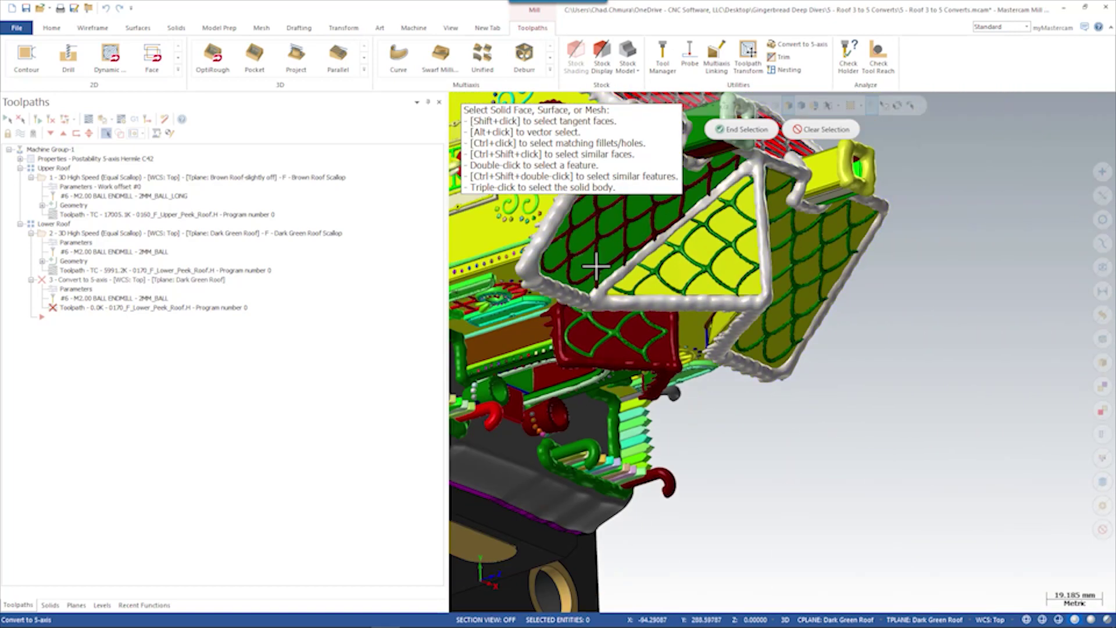
{"action": "scroll", "coordinate": [708, 316], "scroll_direction": "down", "scroll_amount": 4}
{"action": "middle_click_drag", "start_coordinate": [707, 316], "coordinate": [611, 261]}
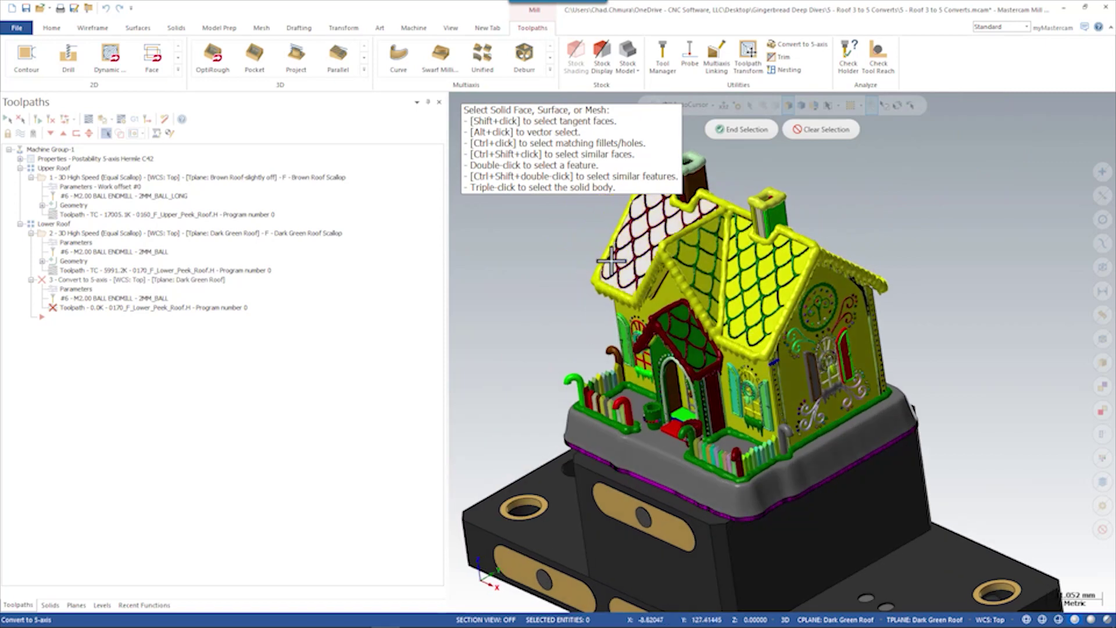
{"action": "scroll", "coordinate": [669, 416], "scroll_direction": "up", "scroll_amount": 2}
{"action": "left_click", "coordinate": [667, 456]}
{"action": "scroll", "coordinate": [882, 326], "scroll_direction": "down", "scroll_amount": 2}
{"action": "middle_click_drag", "start_coordinate": [883, 327], "coordinate": [785, 286]}
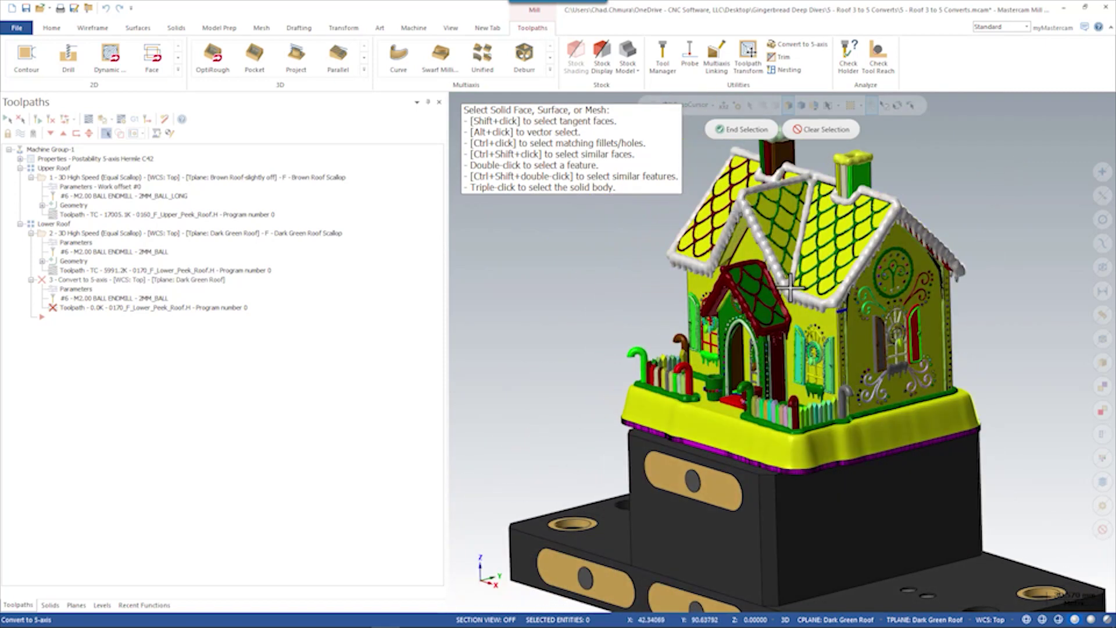
{"action": "mouse_move", "coordinate": [670, 340]}
{"action": "middle_mouse_down"}
{"action": "mouse_move", "coordinate": [648, 332]}
{"action": "mouse_move", "coordinate": [665, 337]}
{"action": "middle_mouse_up"}
{"action": "left_click", "coordinate": [726, 128]}
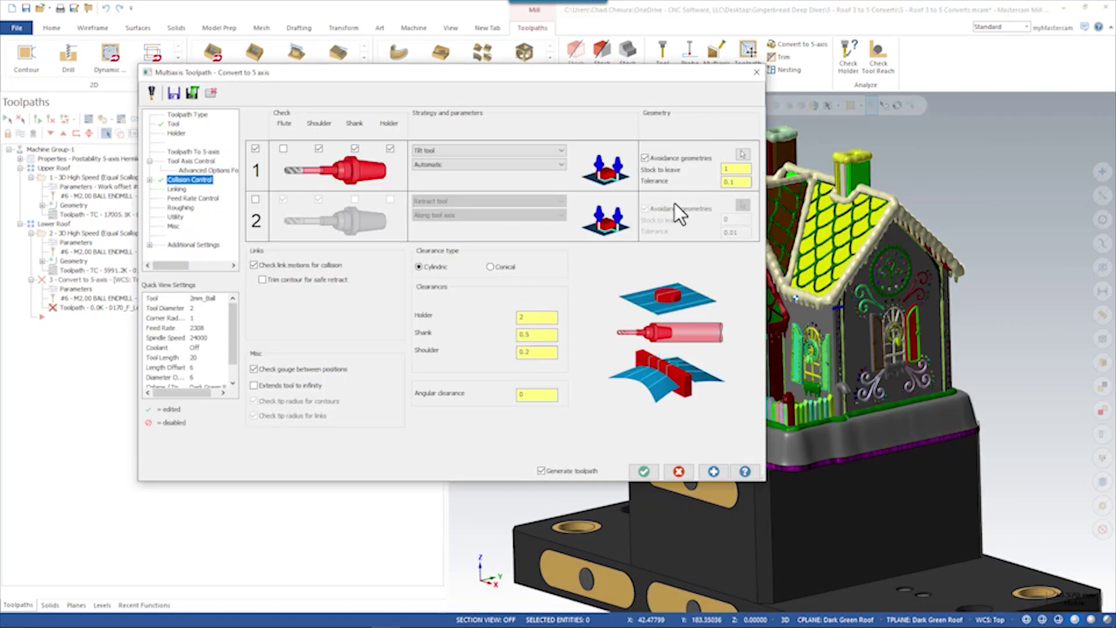
{"action": "left_click", "coordinate": [641, 471]}
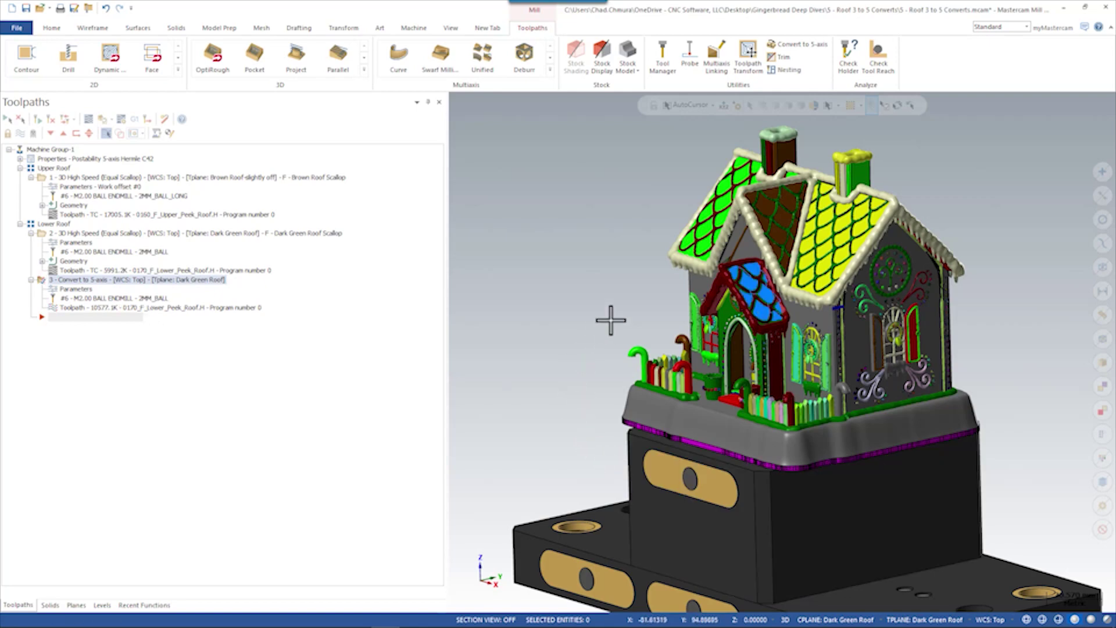
Compare the lower roof's original Equal Scallop toolpath with its converted 5-axis toolpath beside the roof overhang
{"action": "scroll", "coordinate": [737, 300], "scroll_direction": "up", "scroll_amount": 8}
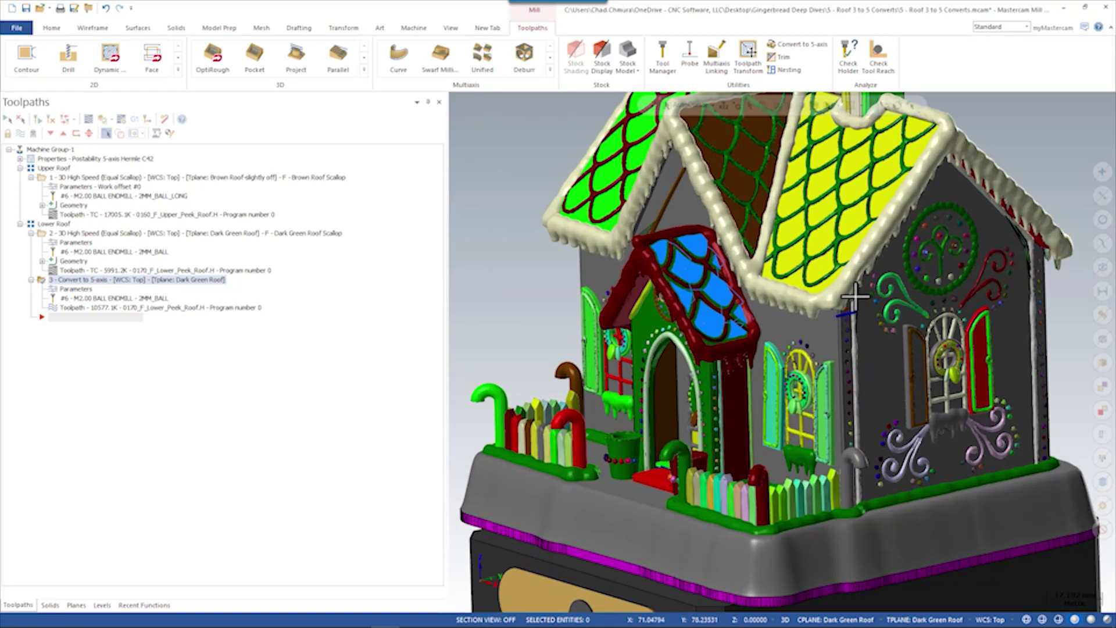
{"action": "scroll", "coordinate": [737, 300], "scroll_direction": "down", "scroll_amount": 4}
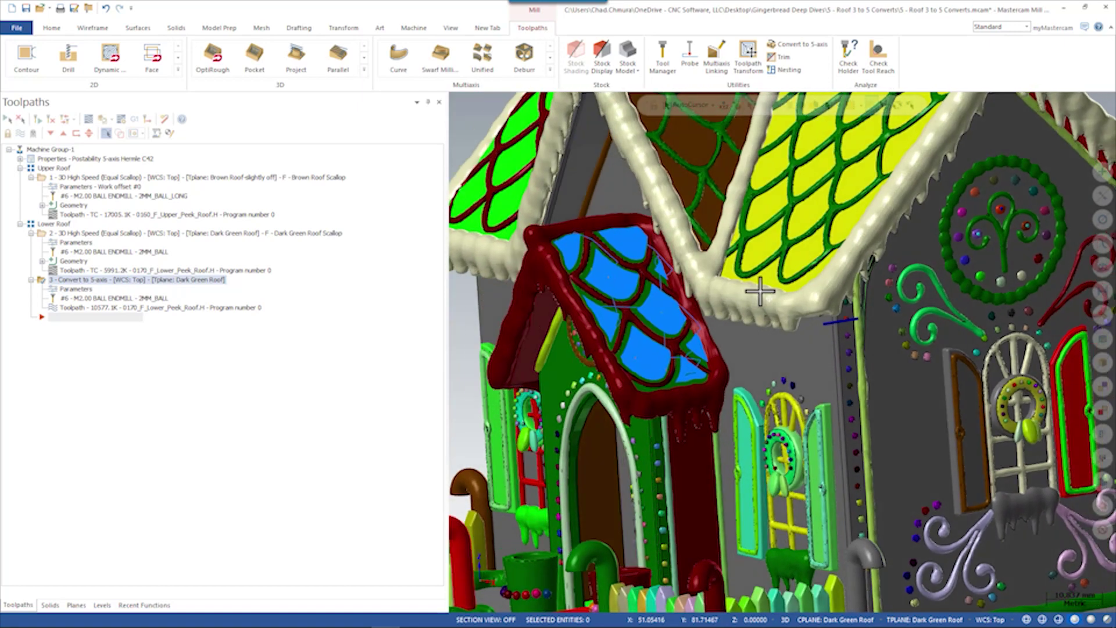
{"action": "left_click", "coordinate": [102, 233]}
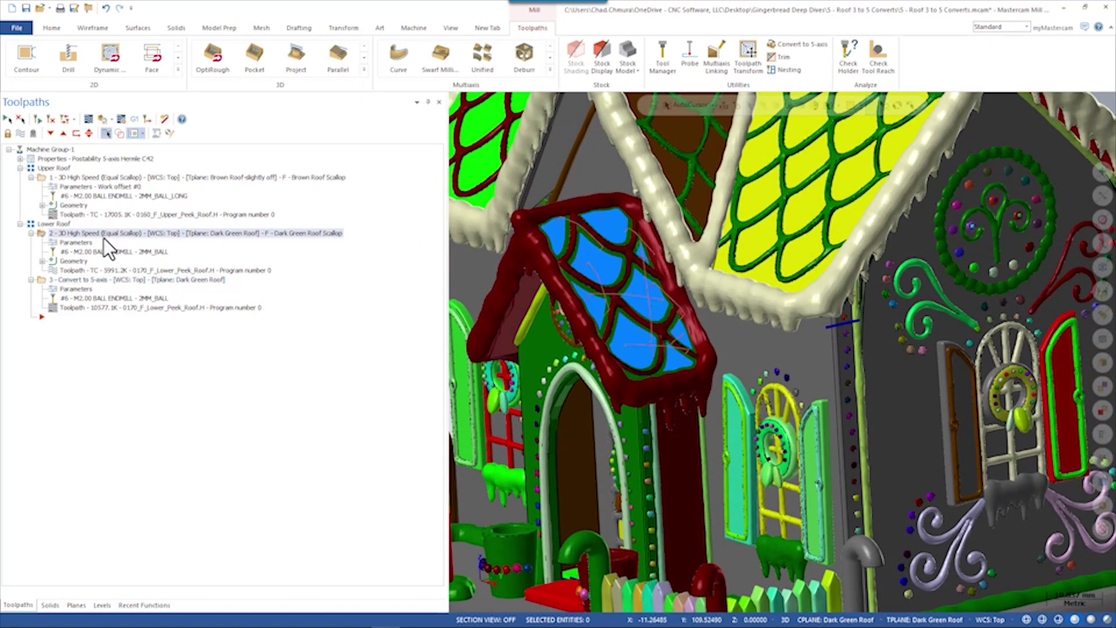
{"action": "left_click", "coordinate": [106, 279]}
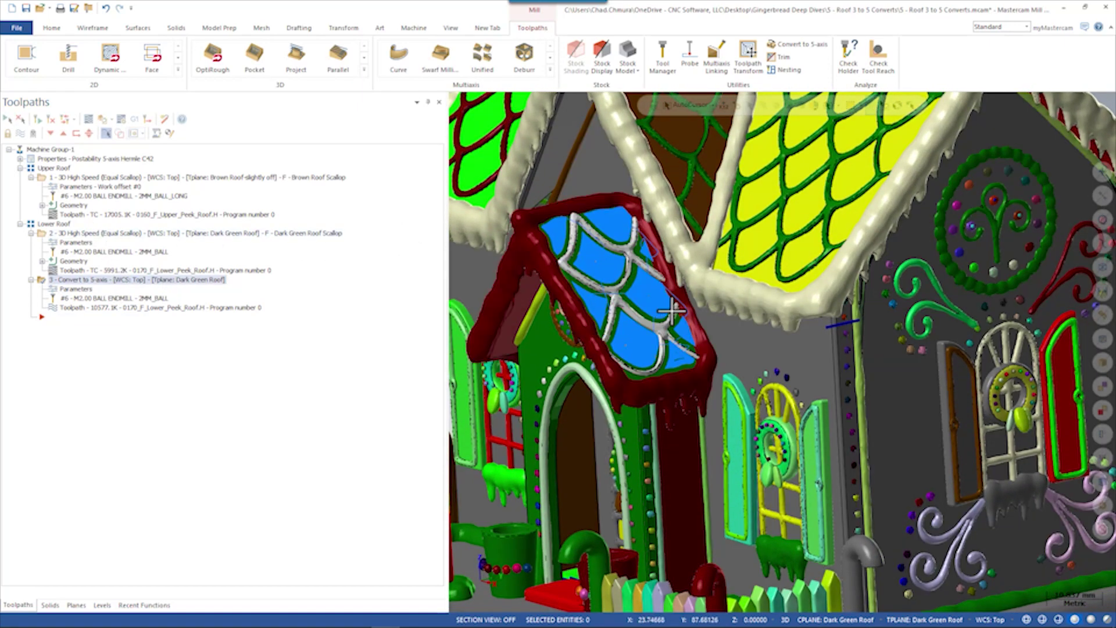
{"action": "scroll", "coordinate": [669, 331], "scroll_direction": "down", "scroll_amount": 2}
{"action": "middle_click_drag", "start_coordinate": [780, 338], "coordinate": [663, 328]}
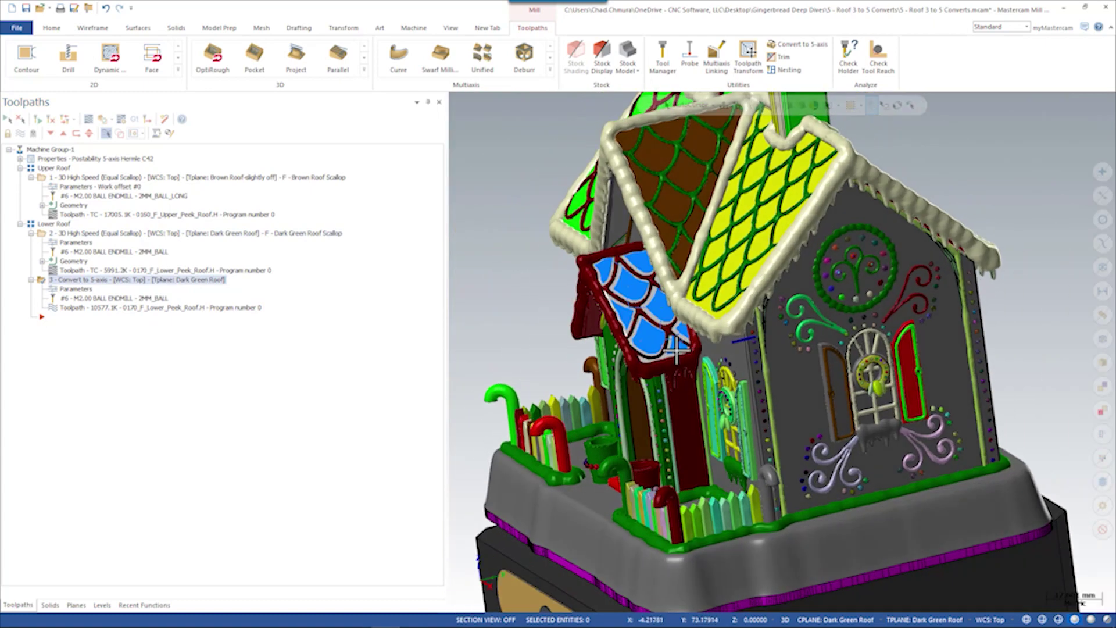
{"action": "scroll", "coordinate": [659, 325], "scroll_direction": "down", "scroll_amount": 1}
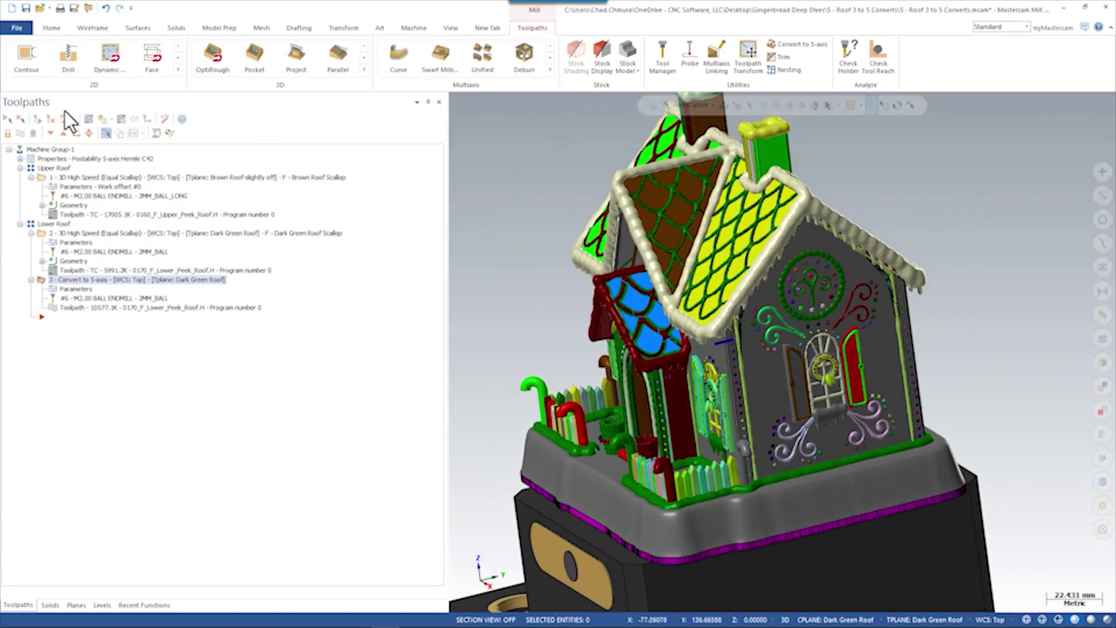
Backplot the converted lower roof toolpath, checking how the tool and holder tilt away from the overhanging upper roof
{"action": "left_click", "coordinate": [88, 119]}
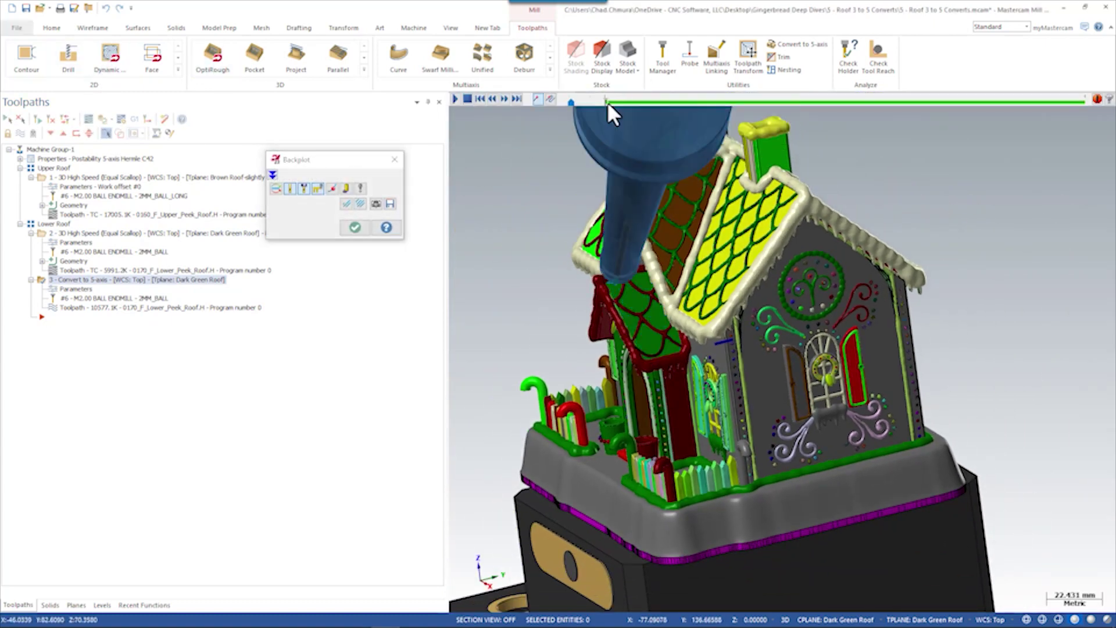
{"action": "left_click_drag", "start_coordinate": [612, 101], "coordinate": [624, 102]}
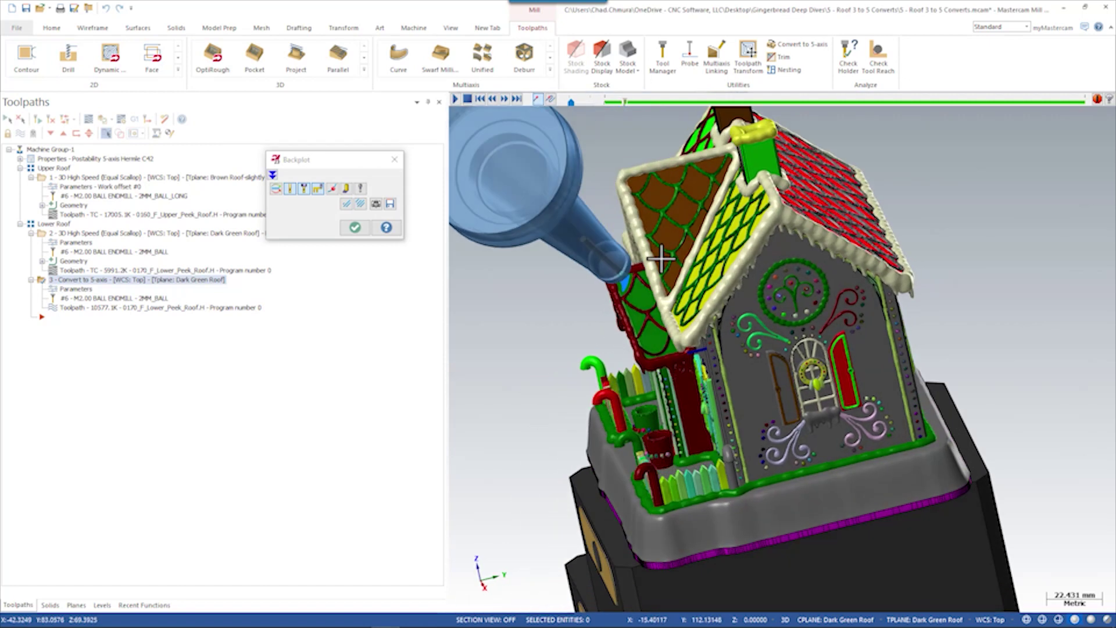
{"action": "left_click_drag", "start_coordinate": [625, 102], "coordinate": [807, 134]}
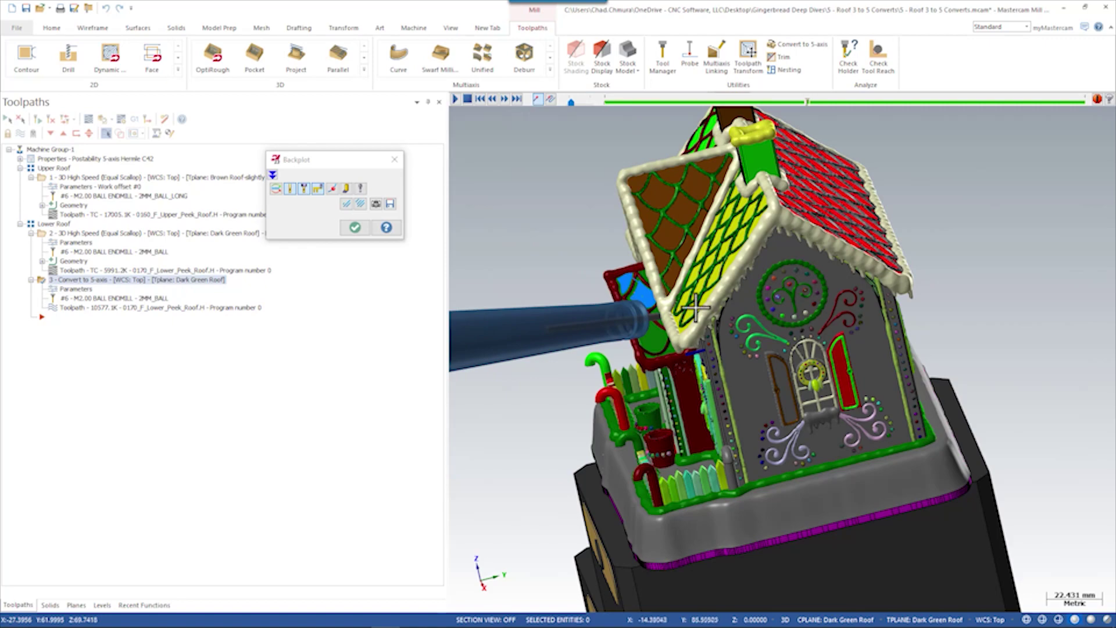
{"action": "middle_click_drag", "start_coordinate": [692, 277], "coordinate": [665, 306]}
{"action": "middle_click_drag", "start_coordinate": [683, 381], "coordinate": [685, 332]}
{"action": "left_click_drag", "start_coordinate": [807, 100], "coordinate": [817, 100]}
{"action": "left_click", "coordinate": [383, 226]}
Examine the original lower roof Equal Scallop toolpath up close on the tile beside the icing trim
{"action": "left_click", "coordinate": [78, 232]}
{"action": "scroll", "coordinate": [667, 411], "scroll_direction": "up", "scroll_amount": 10}
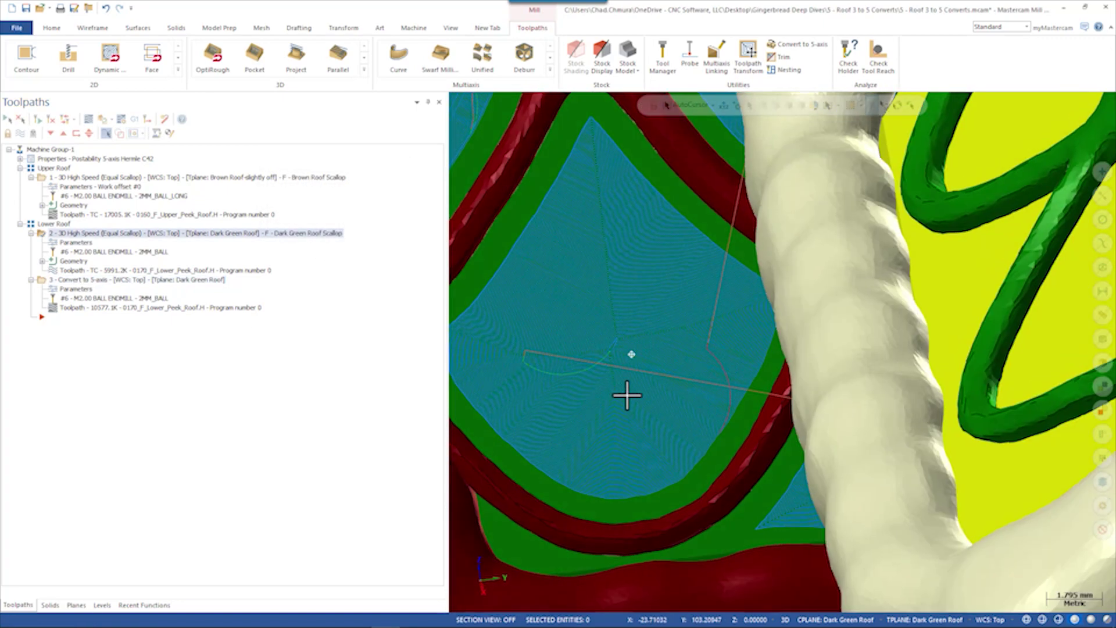
{"action": "scroll", "coordinate": [626, 395], "scroll_direction": "down", "scroll_amount": 10}
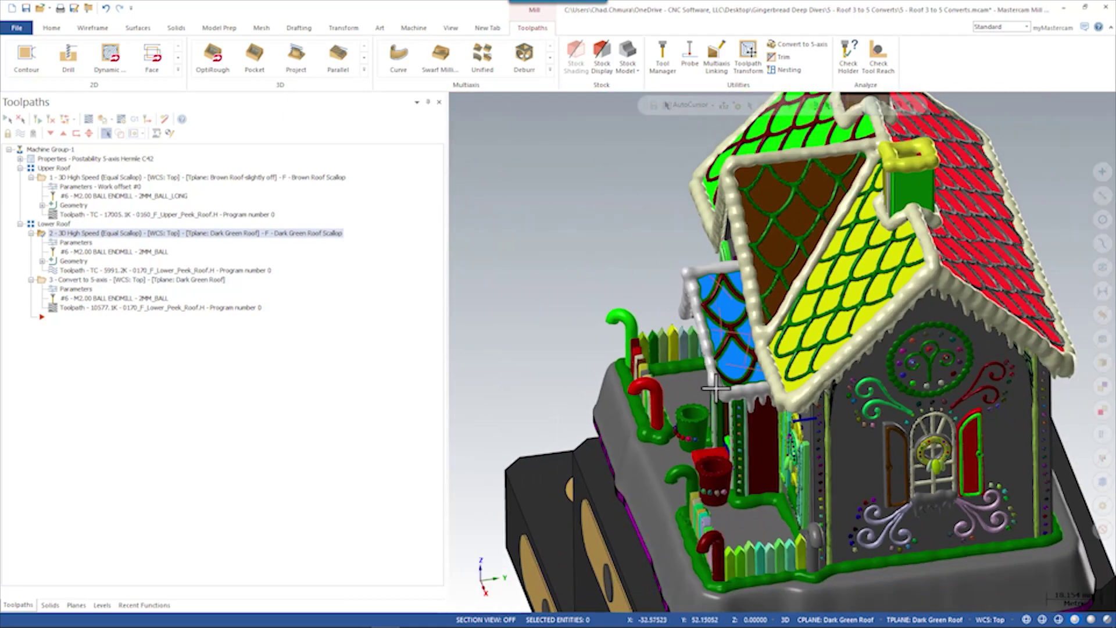
Analyze the upper roof Equal Scallop toolpath with tool and holder displayed, checking clearance near the chimney and icing trim
{"action": "middle_click_drag", "start_coordinate": [715, 388], "coordinate": [688, 324]}
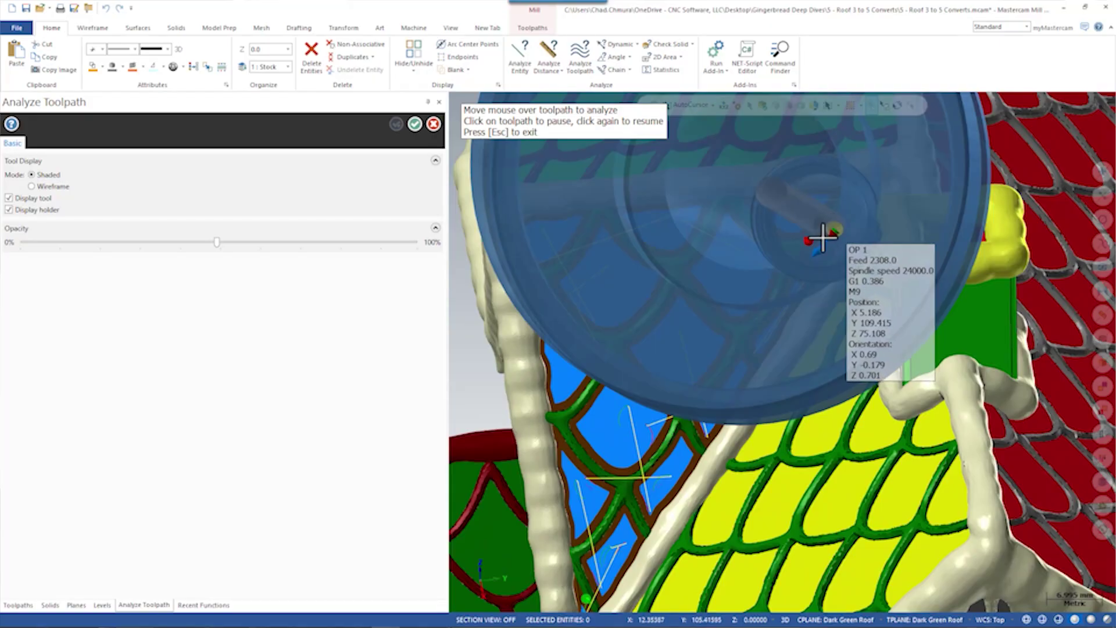
{"action": "scroll", "coordinate": [822, 237], "scroll_direction": "down", "scroll_amount": 8}
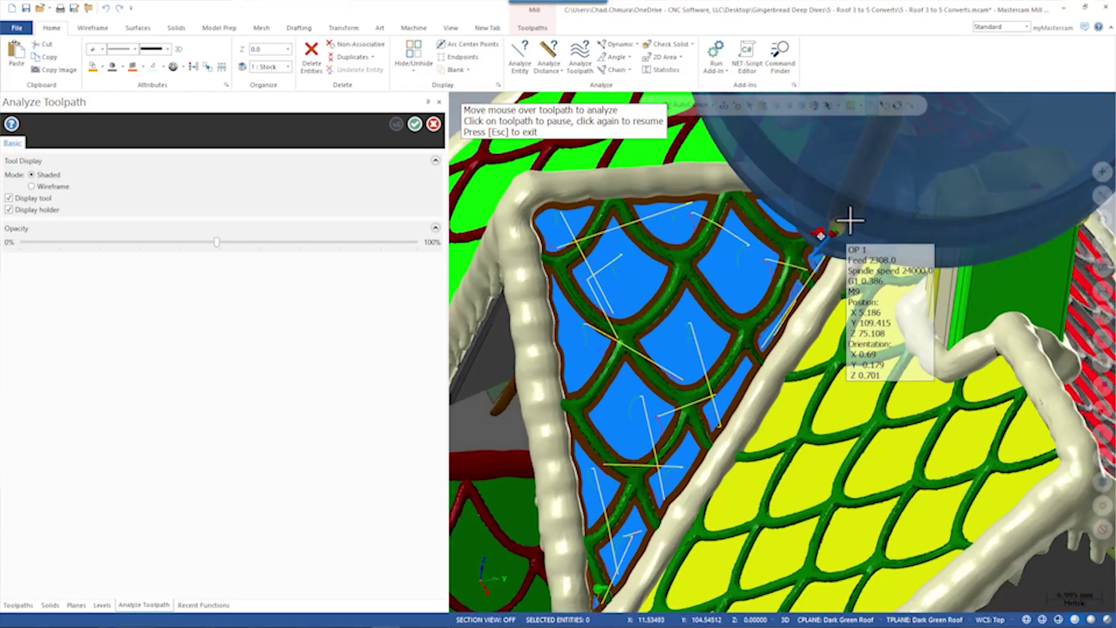